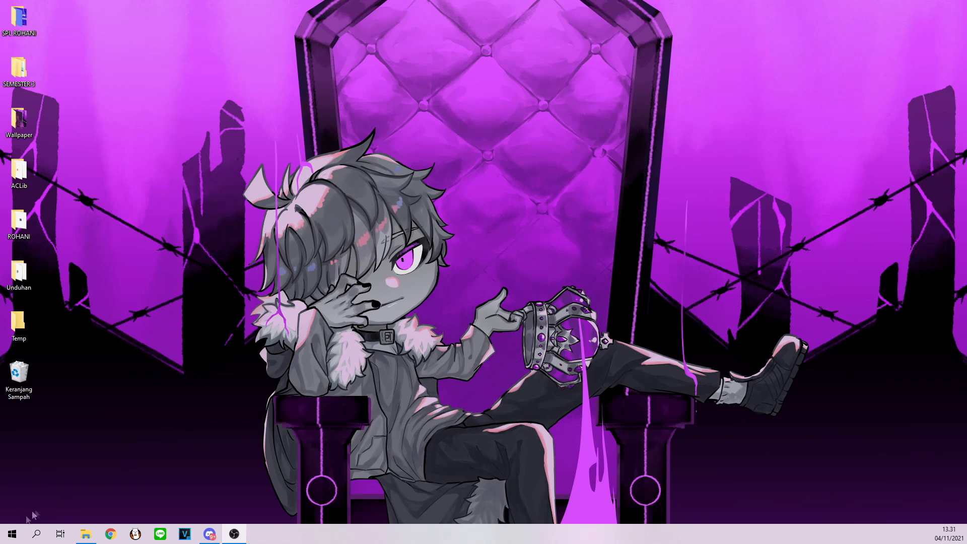
- Launch JASP from the desktop and maximize its window
left_click(13, 533)
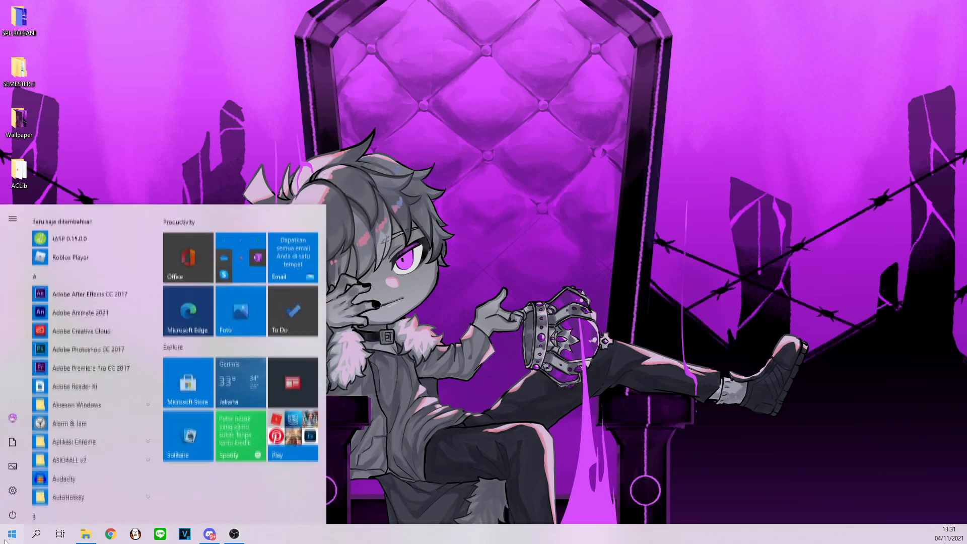
left_click(57, 231)
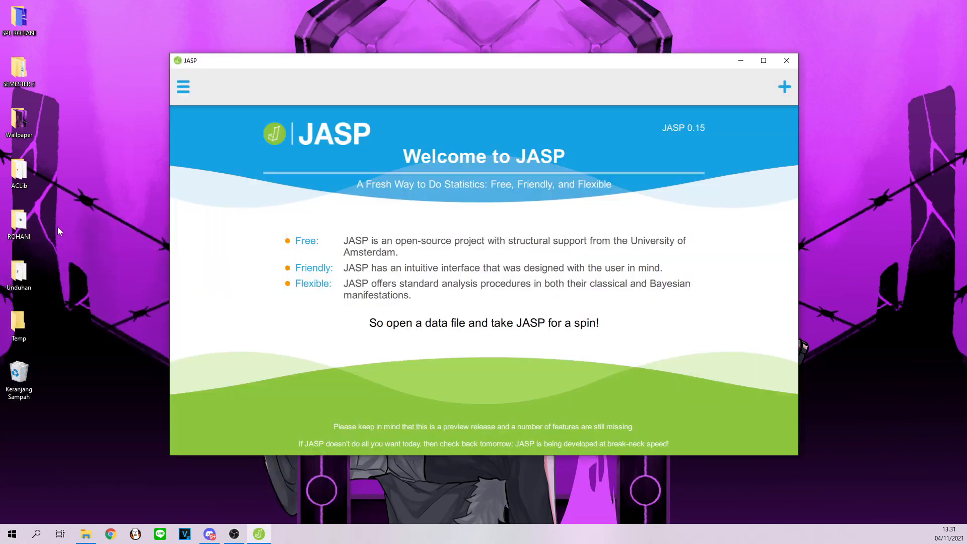
left_click(763, 61)
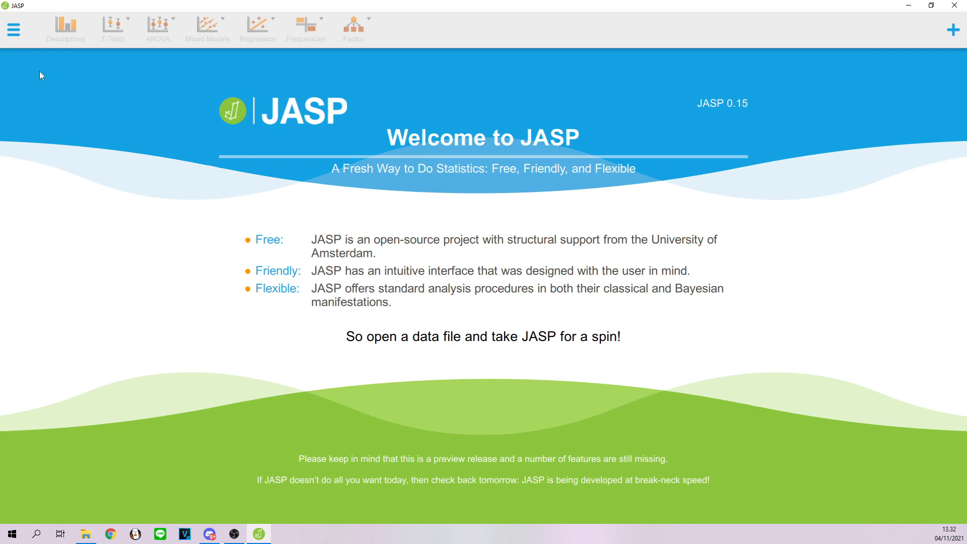
- Examine which data file types JASP can open from the computer, leaving the file dialog without choosing a file
left_click(14, 33)
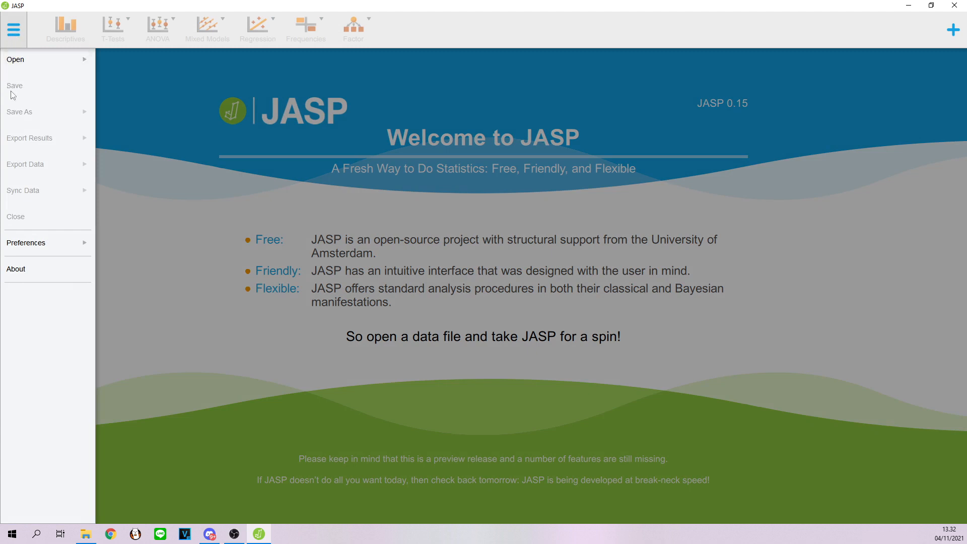
left_click(42, 61)
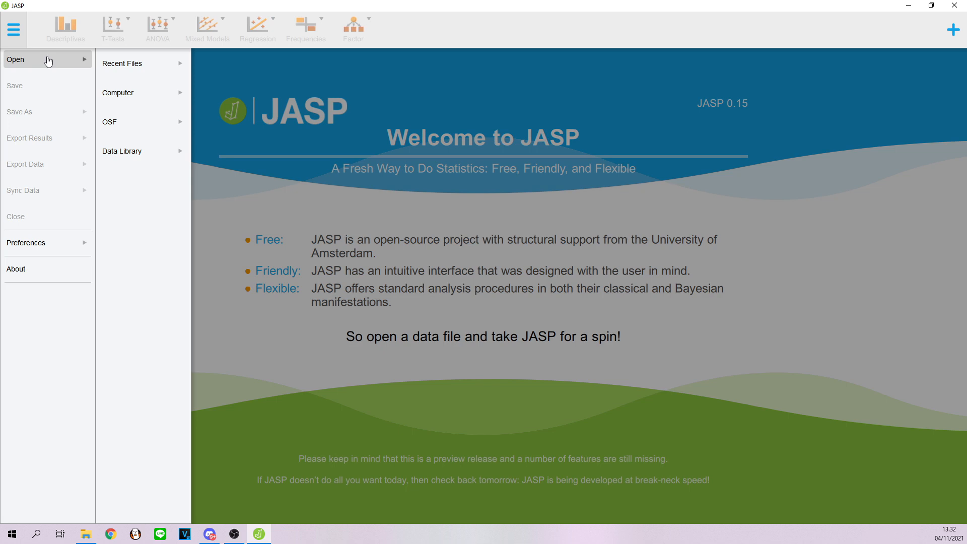
left_click(137, 101)
left_click(209, 83)
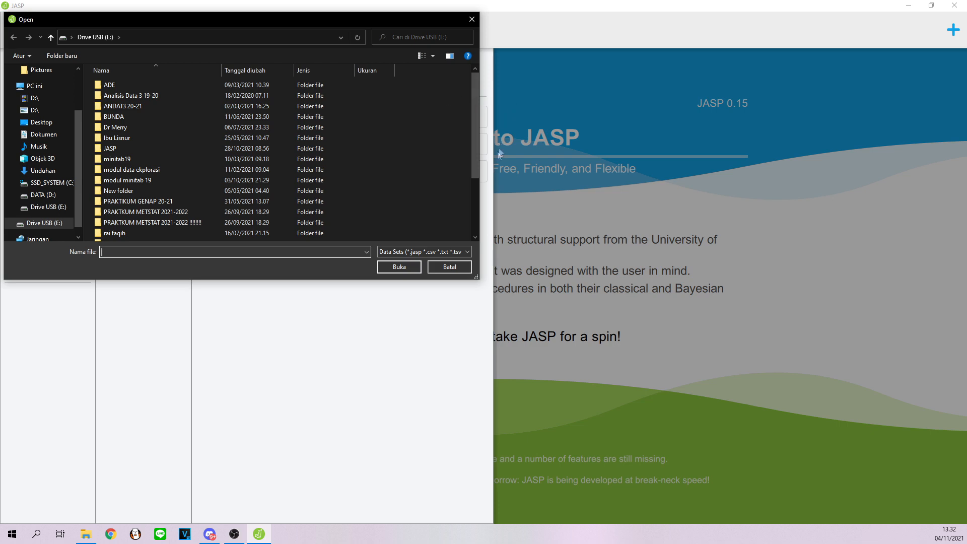
left_click(385, 251)
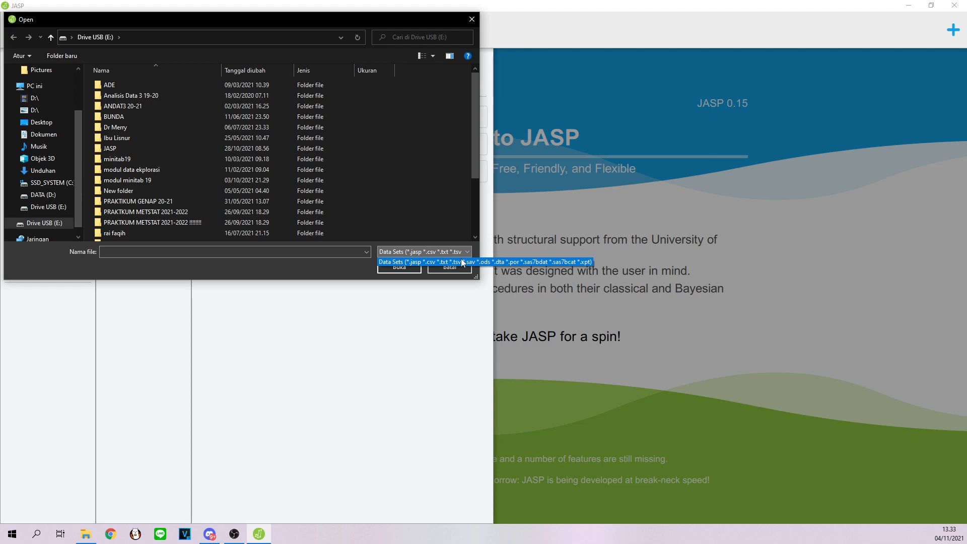
left_click(471, 23)
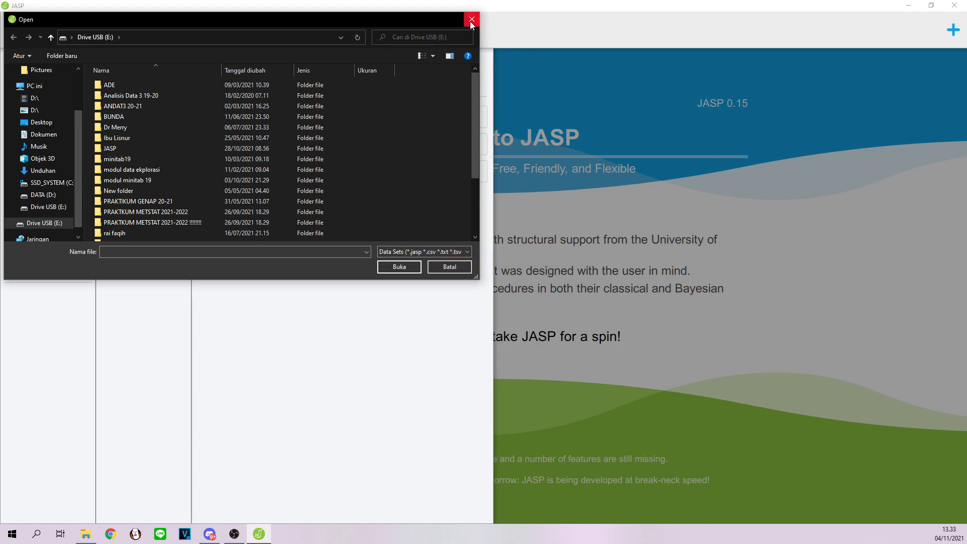
left_click(472, 20)
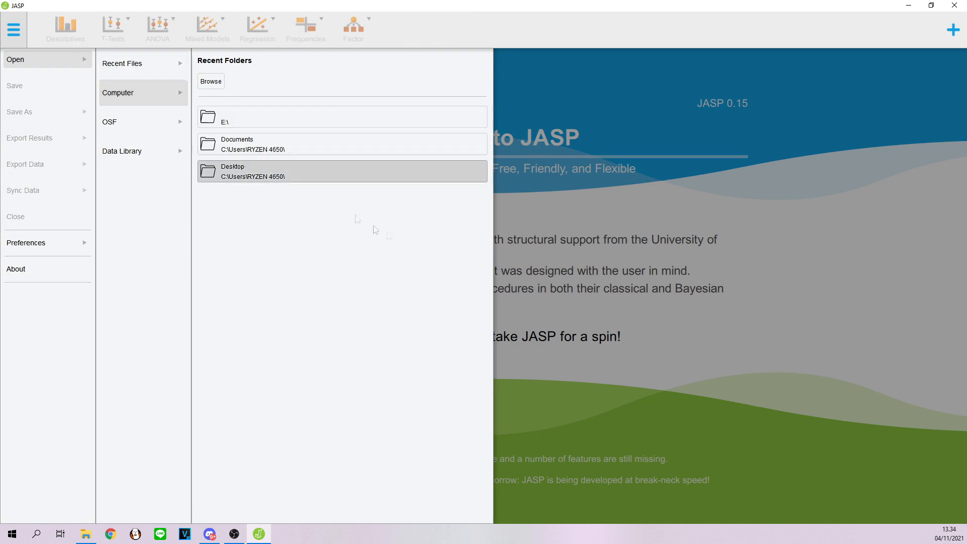
left_click(574, 234)
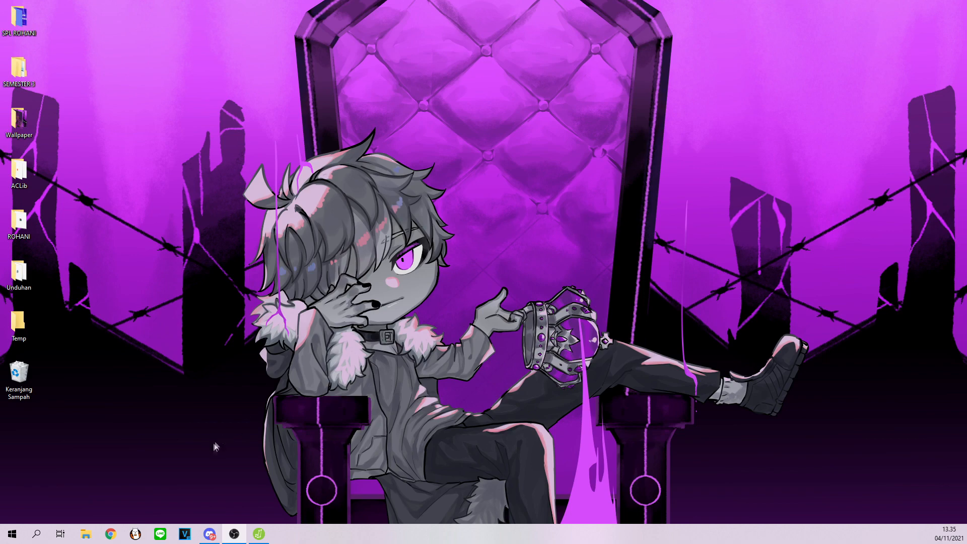
- Open the DATA DESKRIPSI workbook from Drive USB (E:) in Excel, maximize it and dismiss the activation notice
left_click(76, 538)
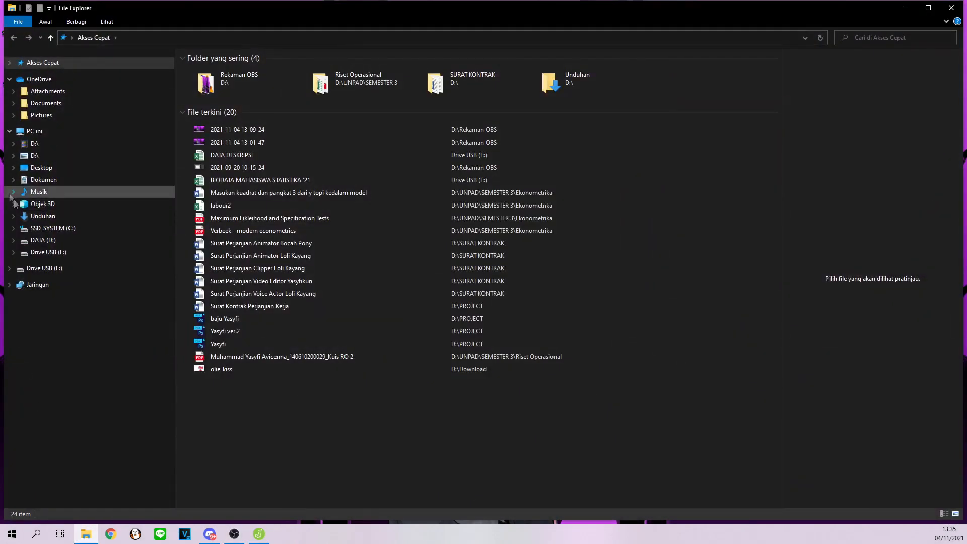
left_click(56, 253)
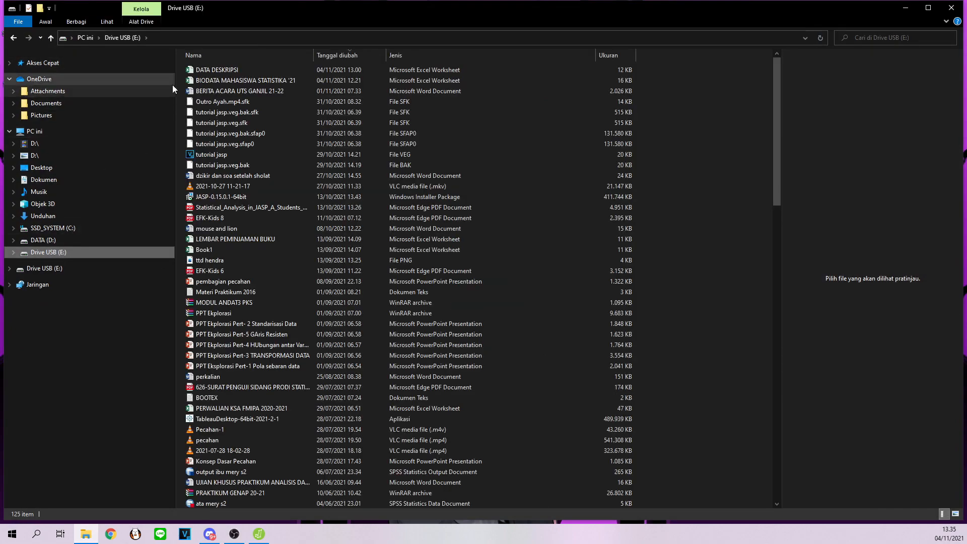
left_click(212, 69)
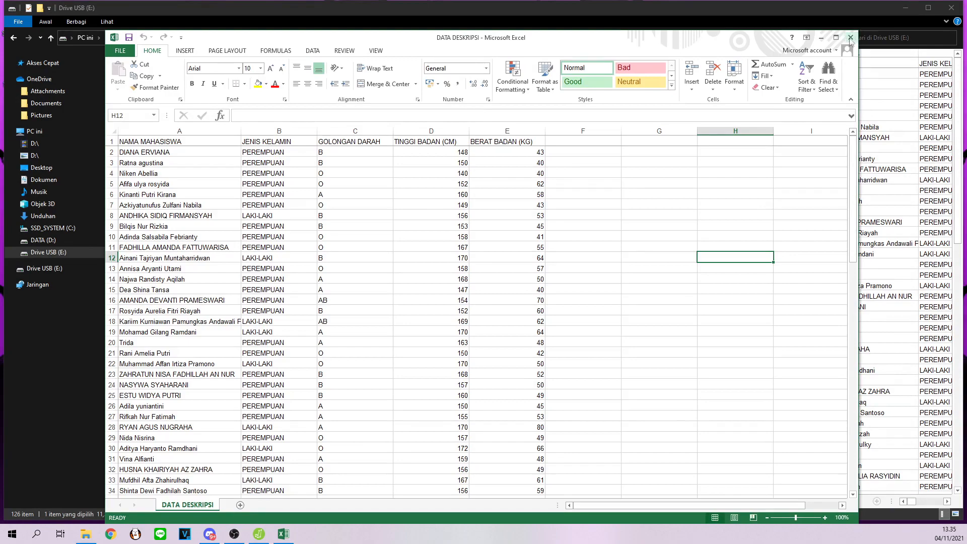
left_click(835, 37)
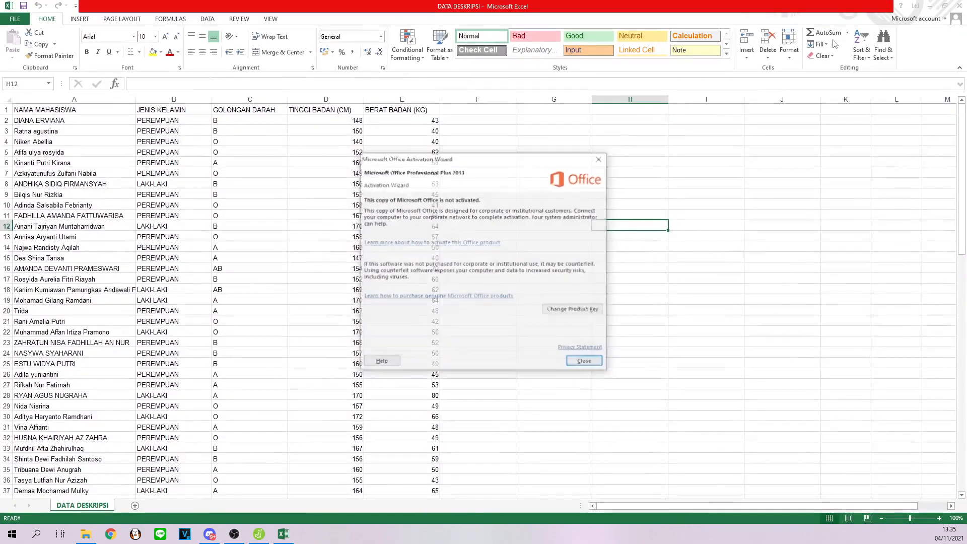
left_click(597, 159)
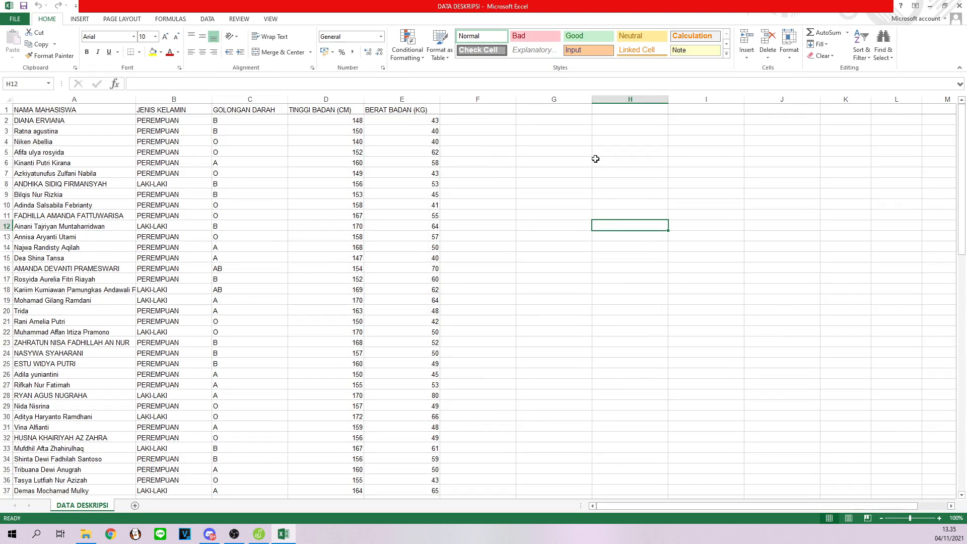
- Save a copy of the DATA DESKRIPSI workbook on drive E: in CSV (Comma delimited) format, keeping that format
left_click(15, 19)
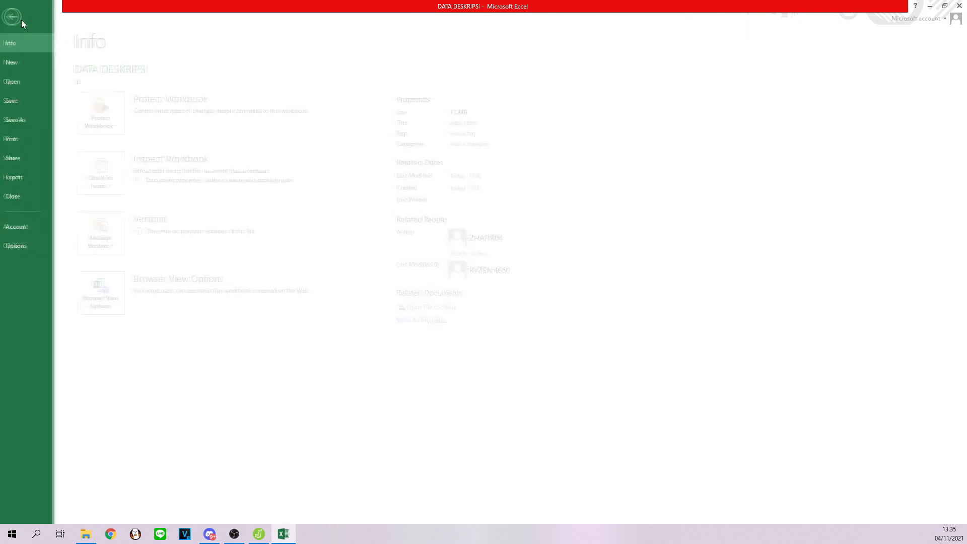
left_click(18, 120)
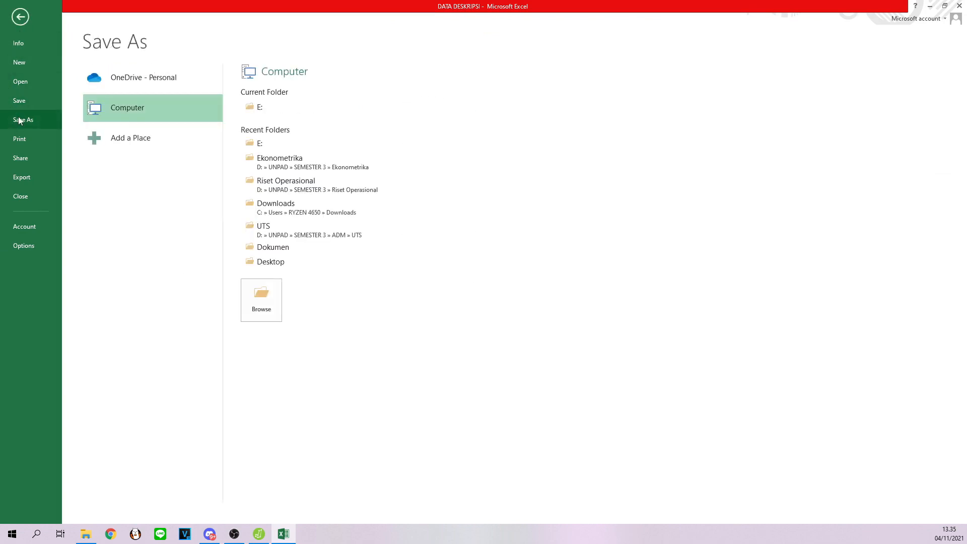
left_click(261, 108)
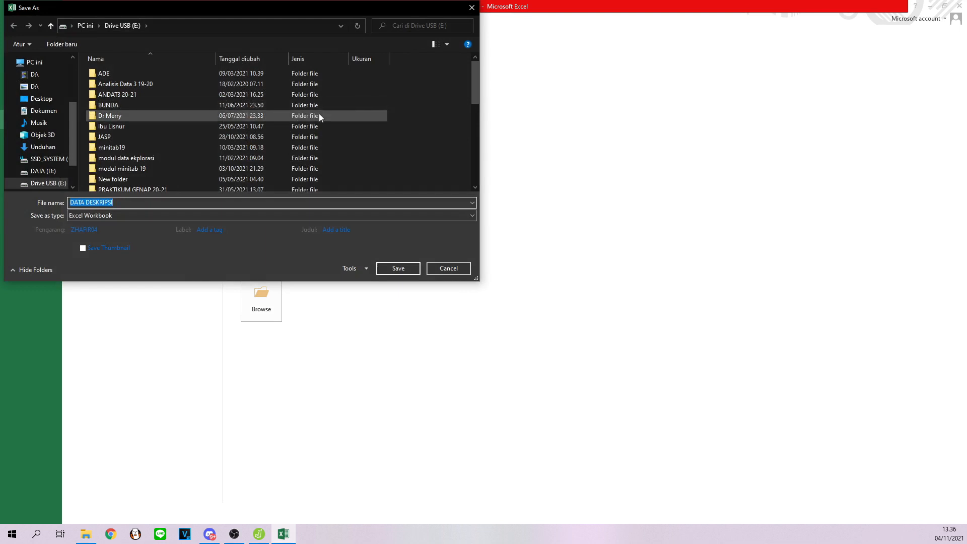
left_click(97, 216)
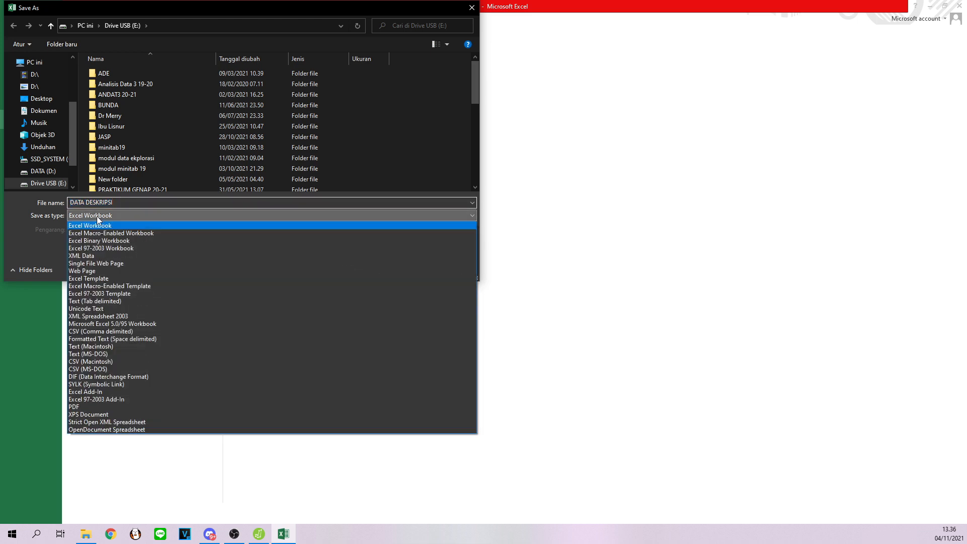
left_click(140, 331)
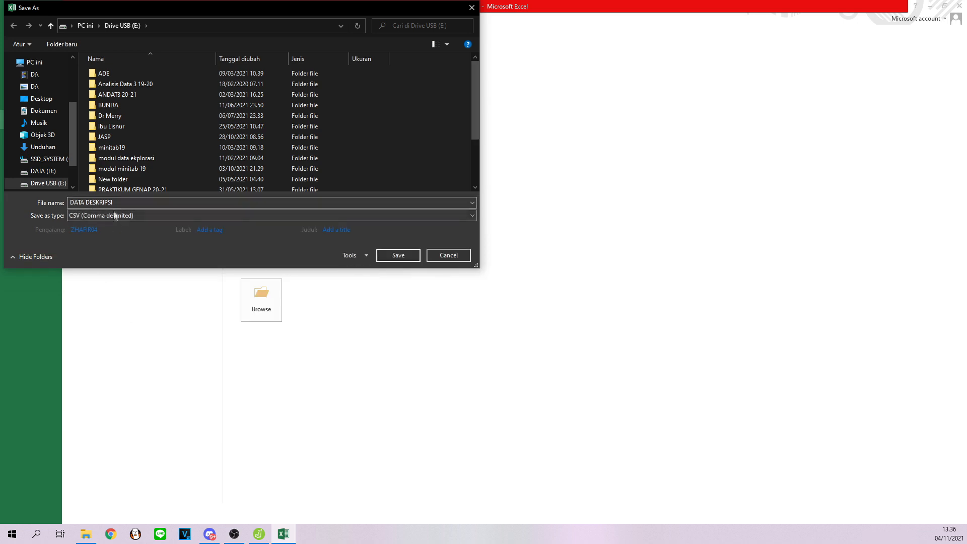
left_click(113, 214)
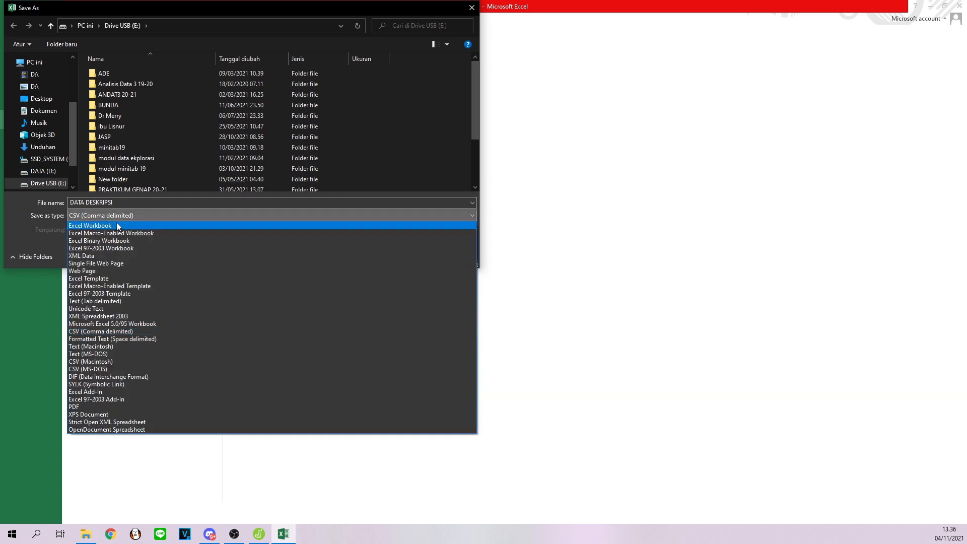
left_click(124, 216)
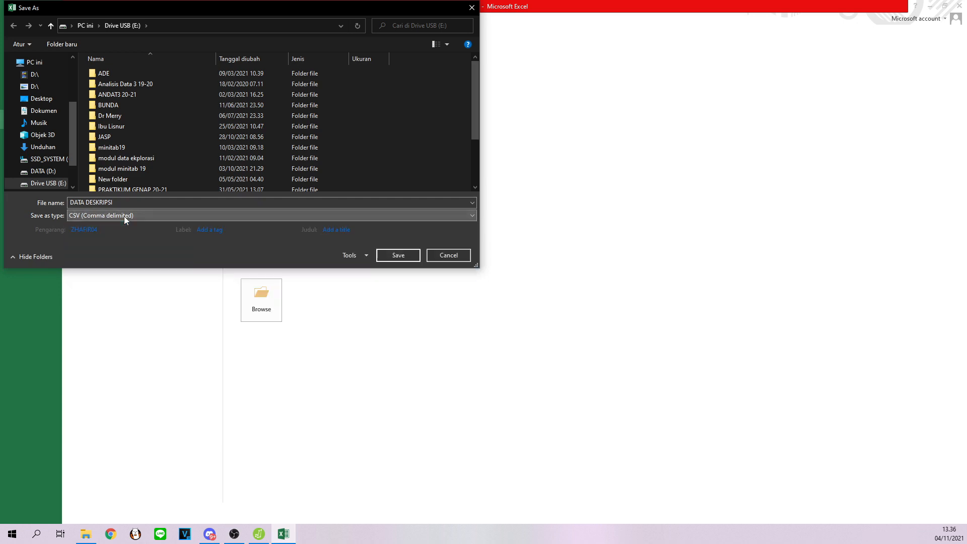
left_click(398, 256)
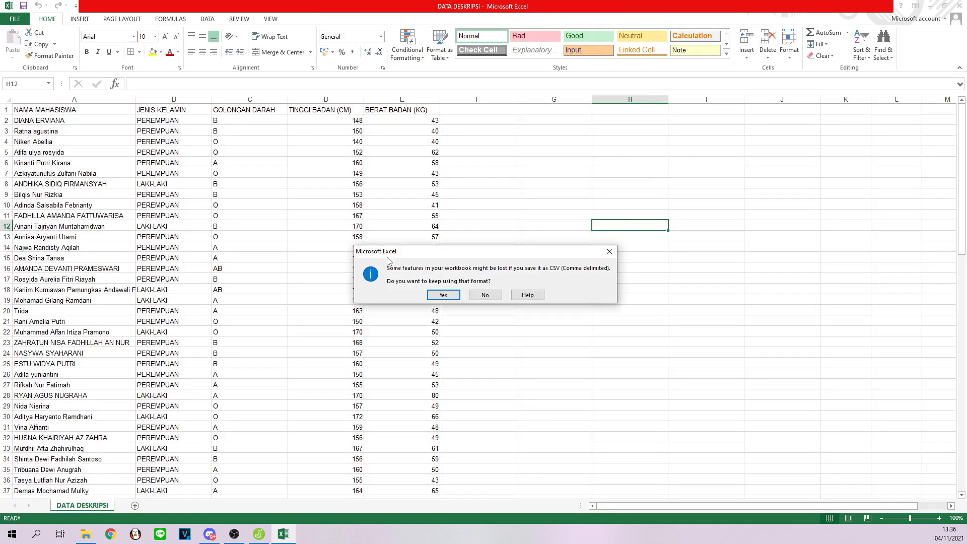
left_click(437, 294)
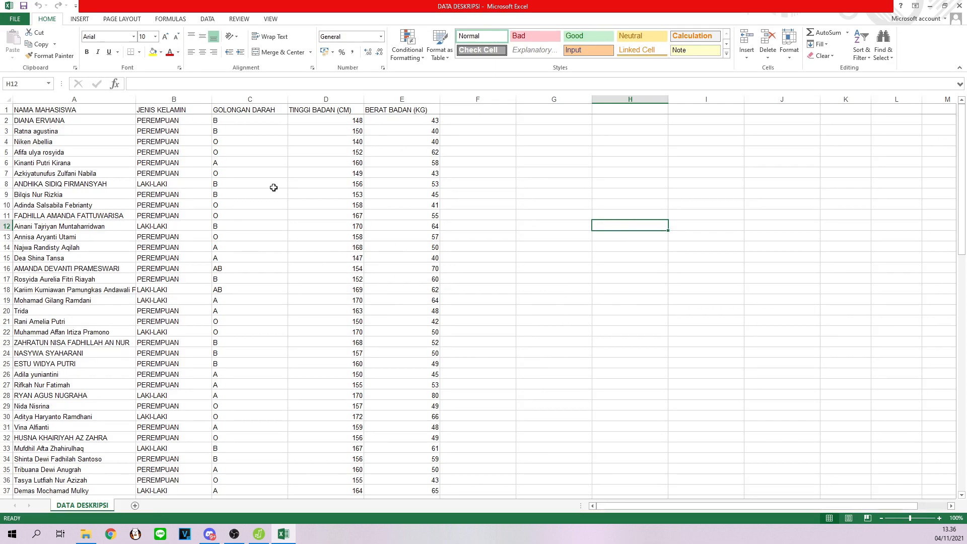
- Check Drive USB (E:) in File Explorer for the DATA DESKRIPSI CSV file and put the File Explorer and Excel windows away
left_click(85, 535)
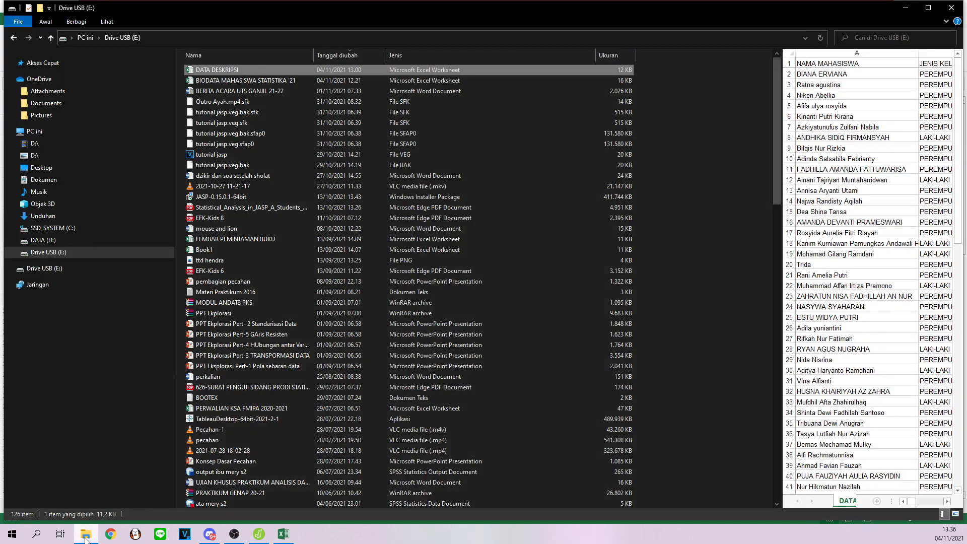
left_click(74, 253)
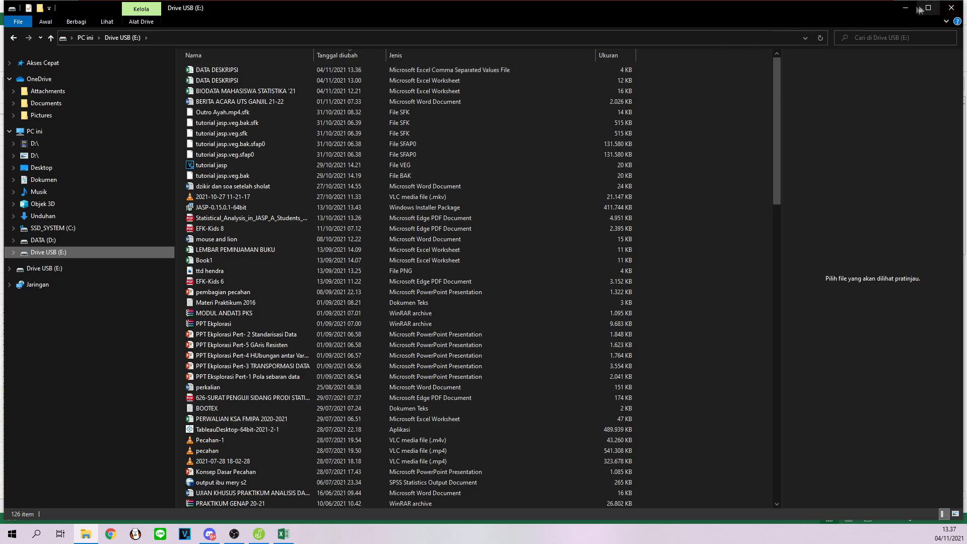
left_click(950, 7)
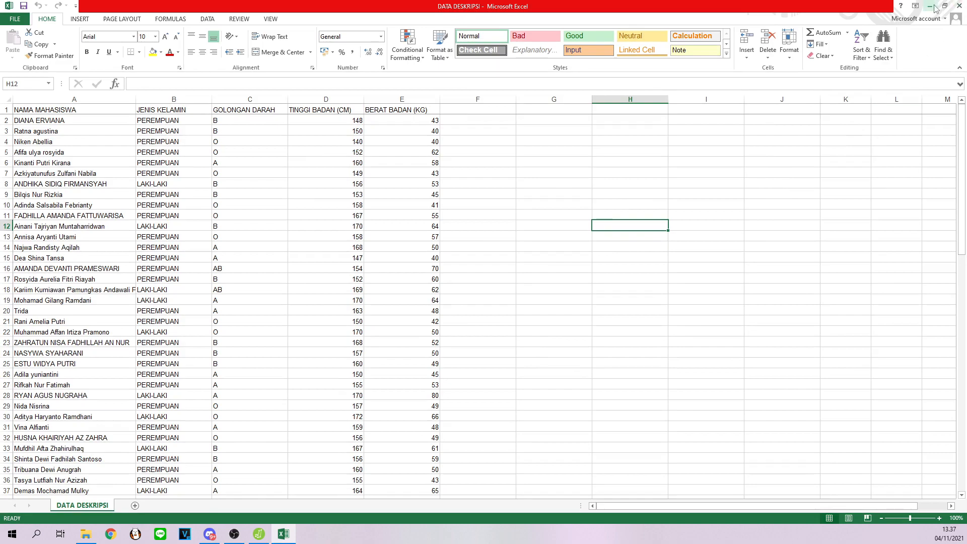
left_click(958, 8)
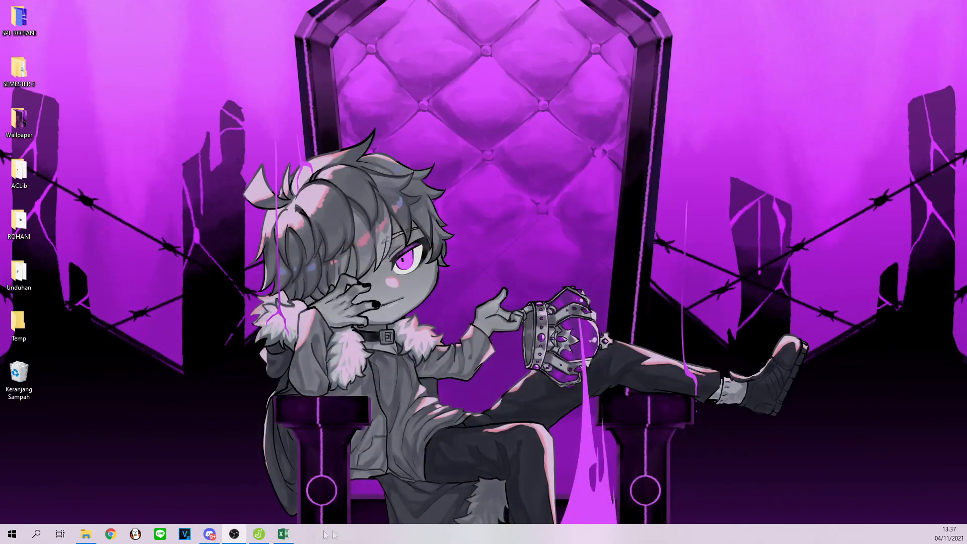
- Switch to JASP and open the DATA DESKRIPSI CSV file from Drive USB (E:)
left_click(256, 537)
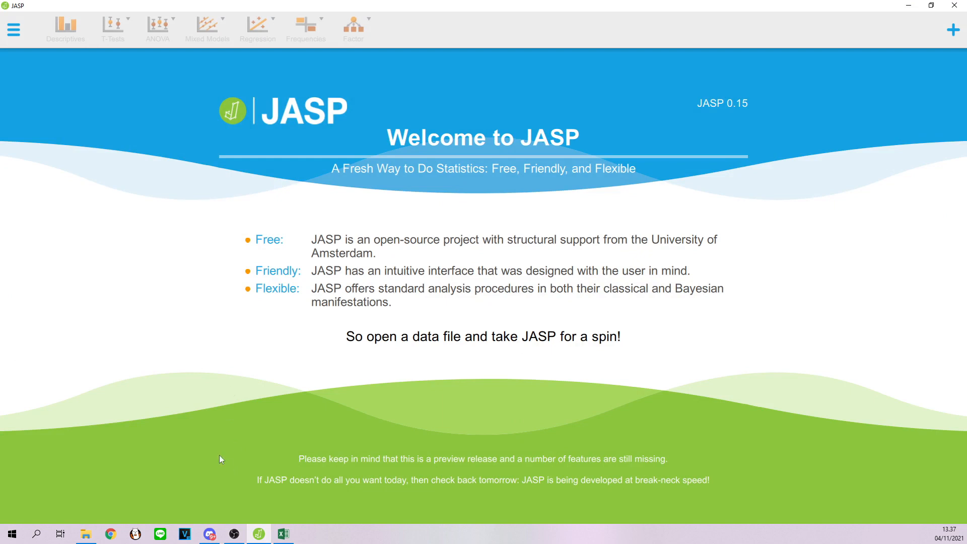
left_click(14, 36)
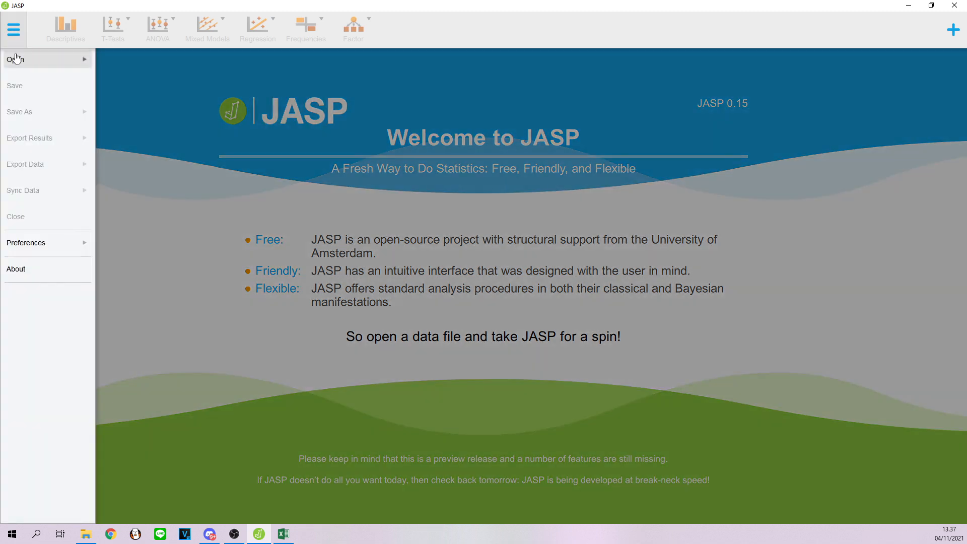
left_click(17, 60)
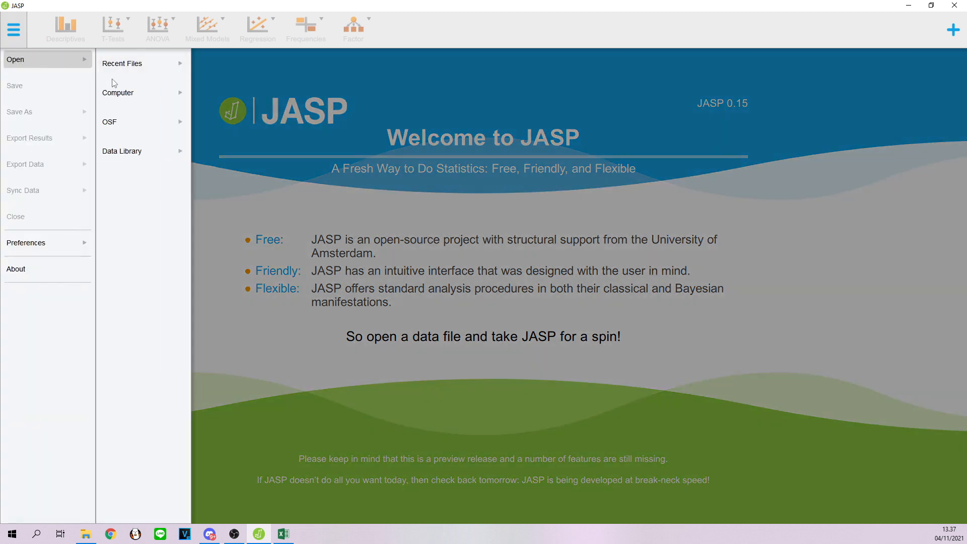
left_click(129, 97)
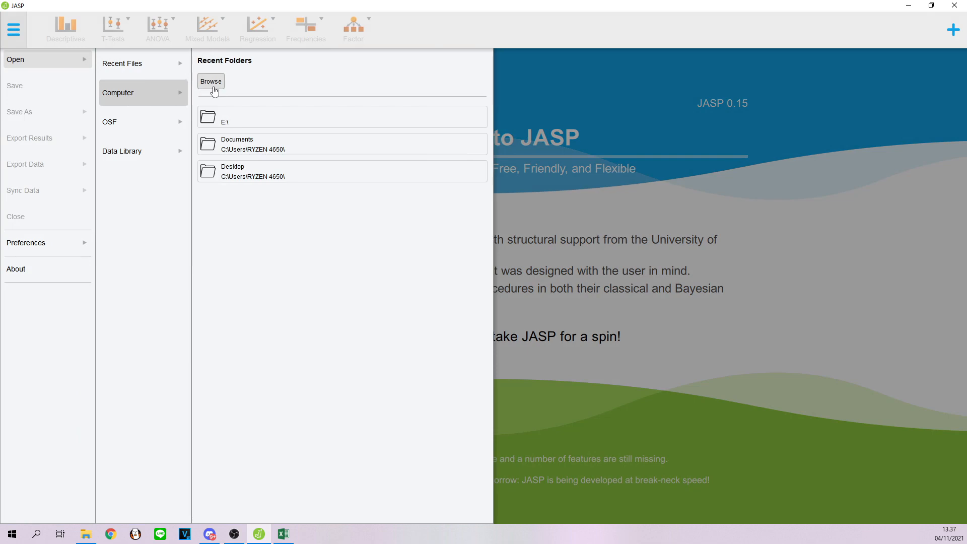
left_click(212, 83)
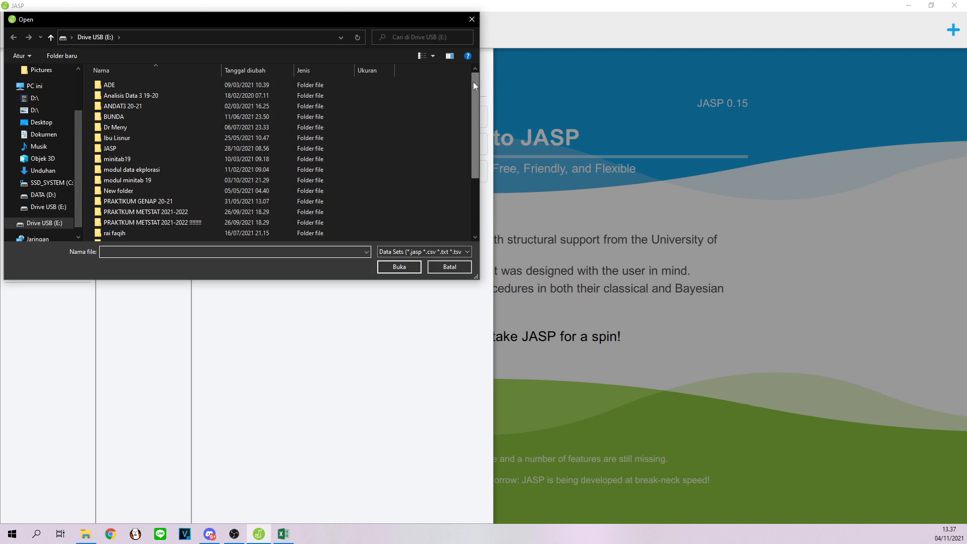
left_click_drag(473, 82, 473, 133)
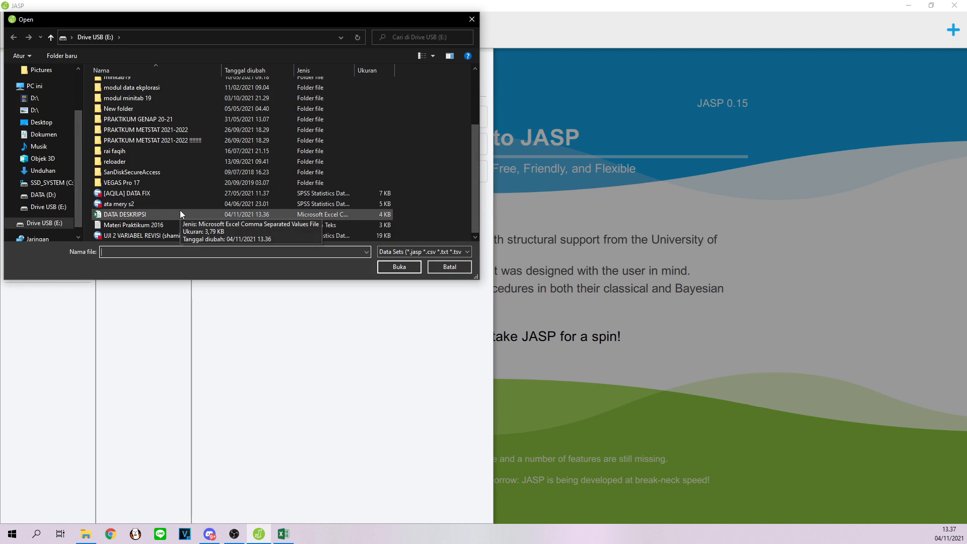
left_click(180, 213)
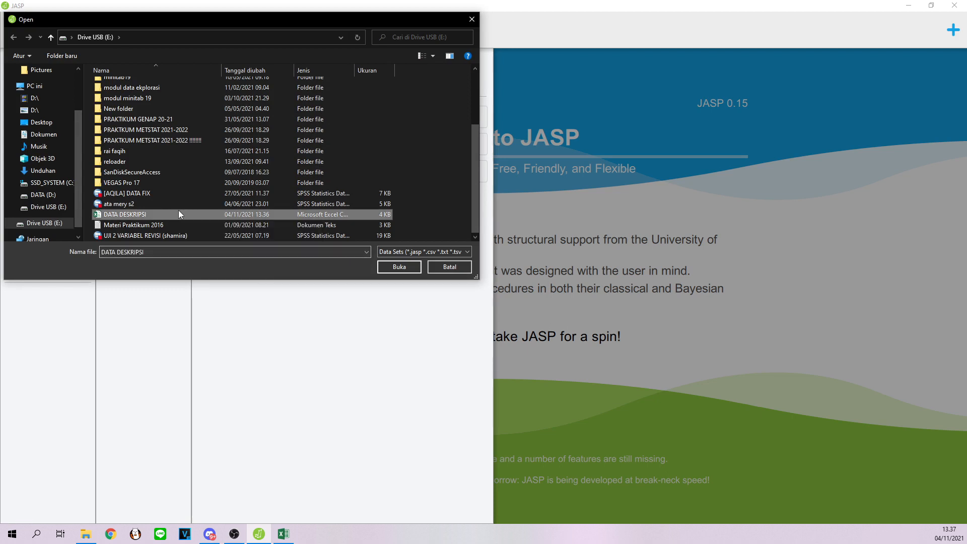
left_click(398, 266)
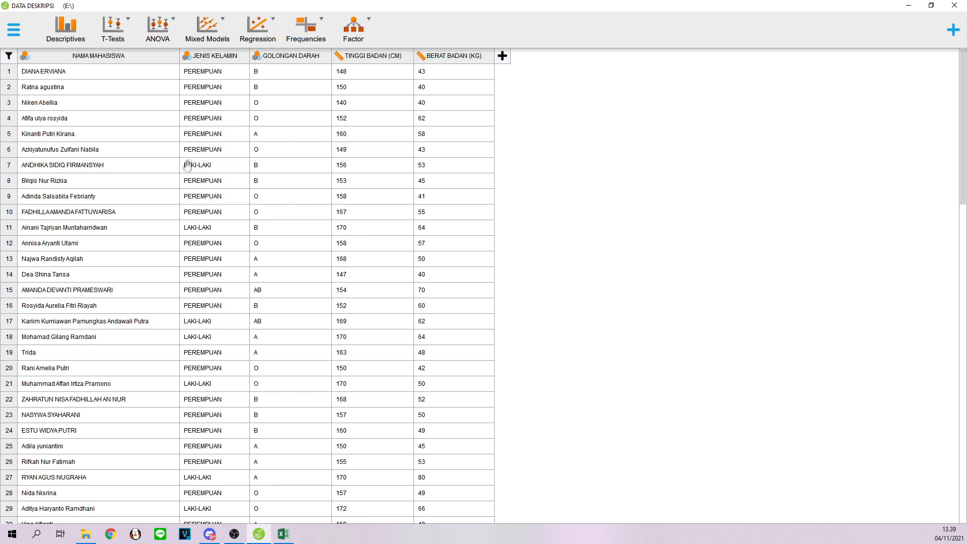
- Create a Descriptive Statistics analysis of TINGGI BADAN (CM) and BERAT BADAN (KG), split by JENIS KELAMIN
left_click(57, 35)
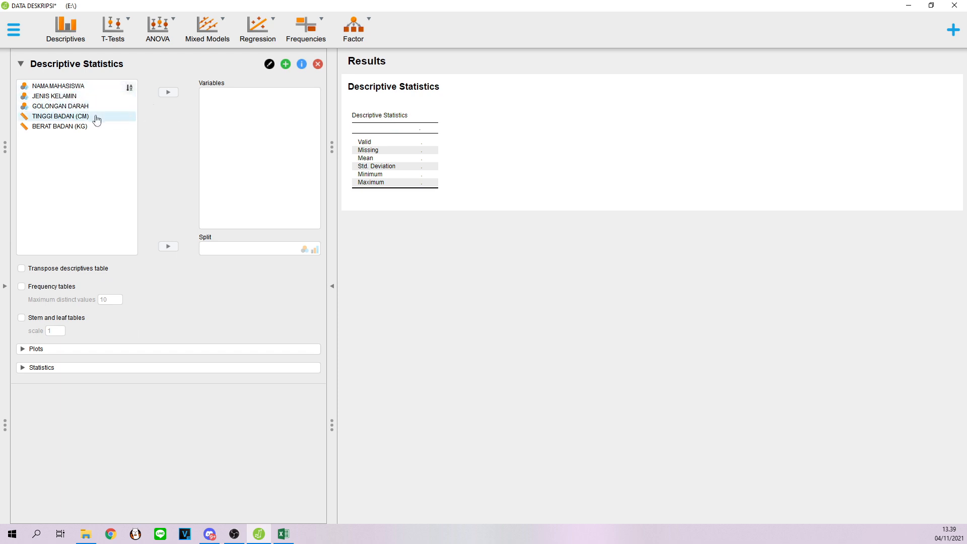
left_click(39, 117)
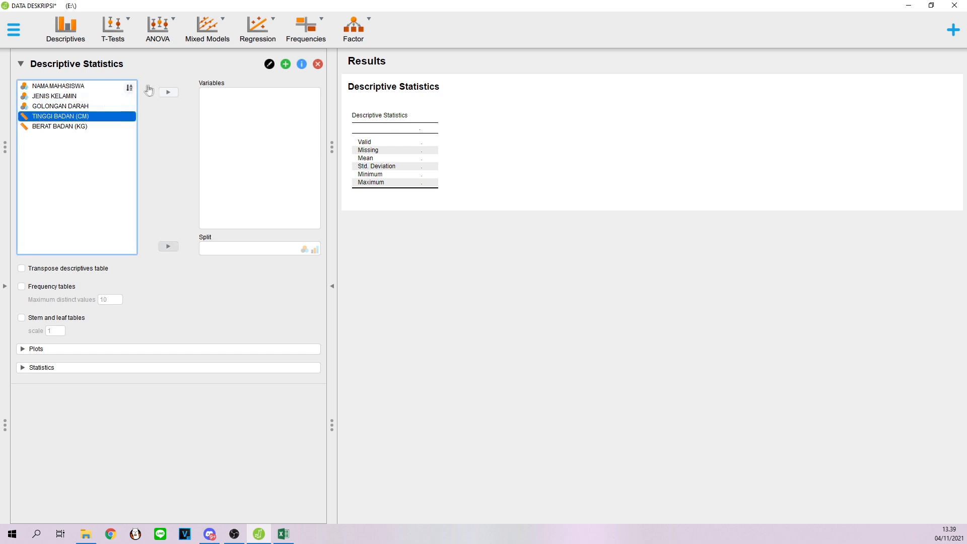
left_click(168, 93)
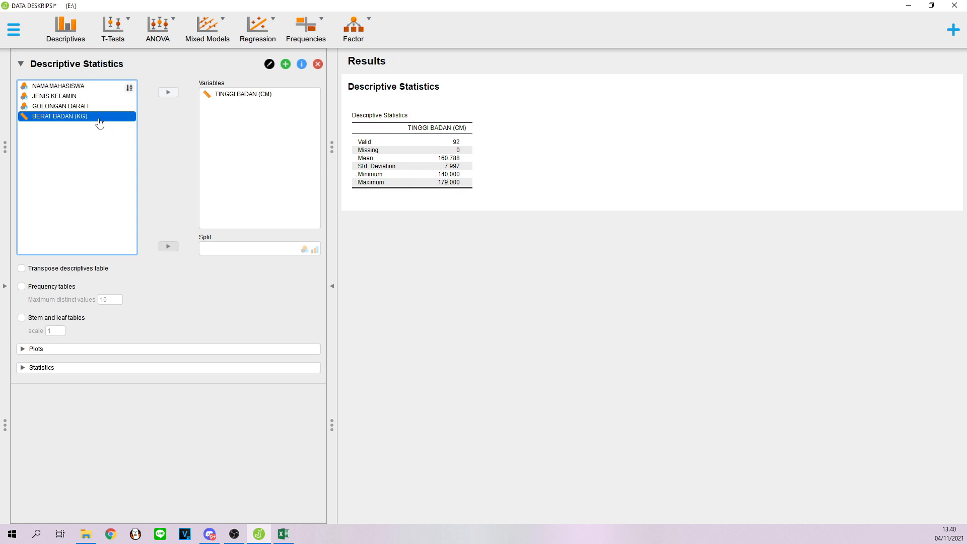
left_click(168, 93)
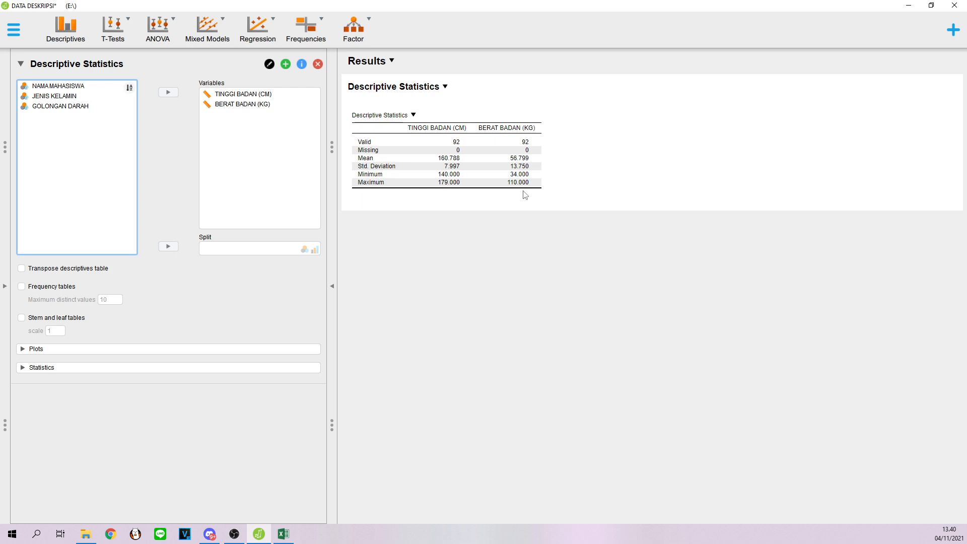
left_click(49, 97)
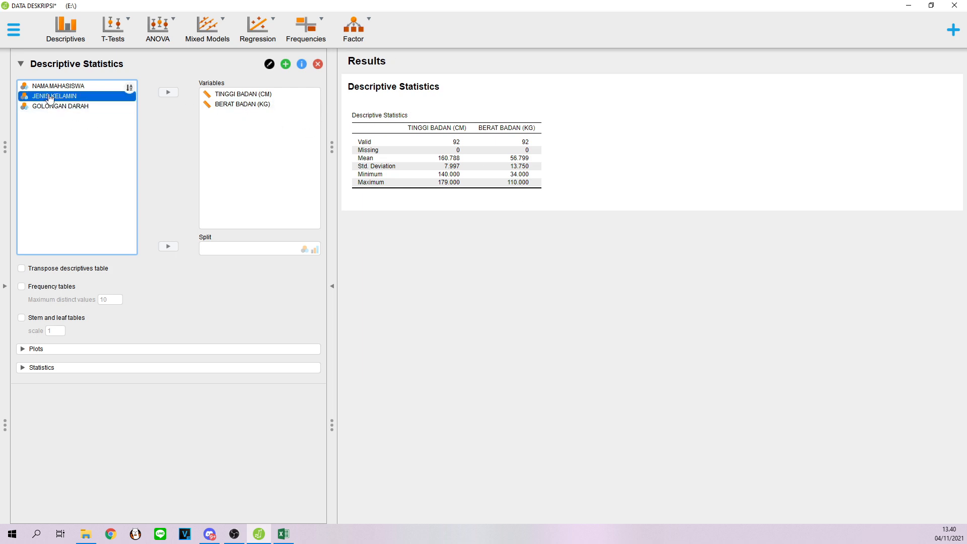
left_click(168, 247)
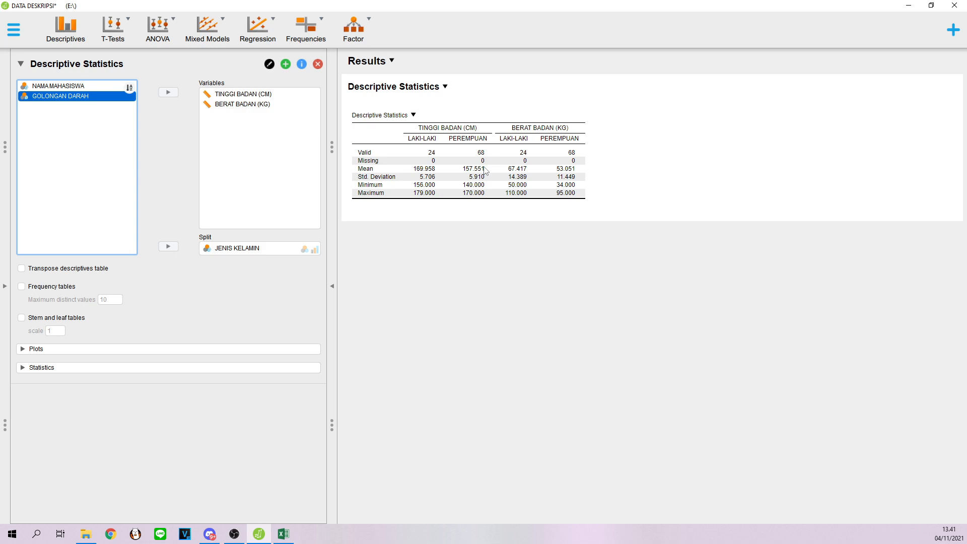
- Add the mode, median, variance and range to the statistics of the height and weight analysis
left_click(23, 368)
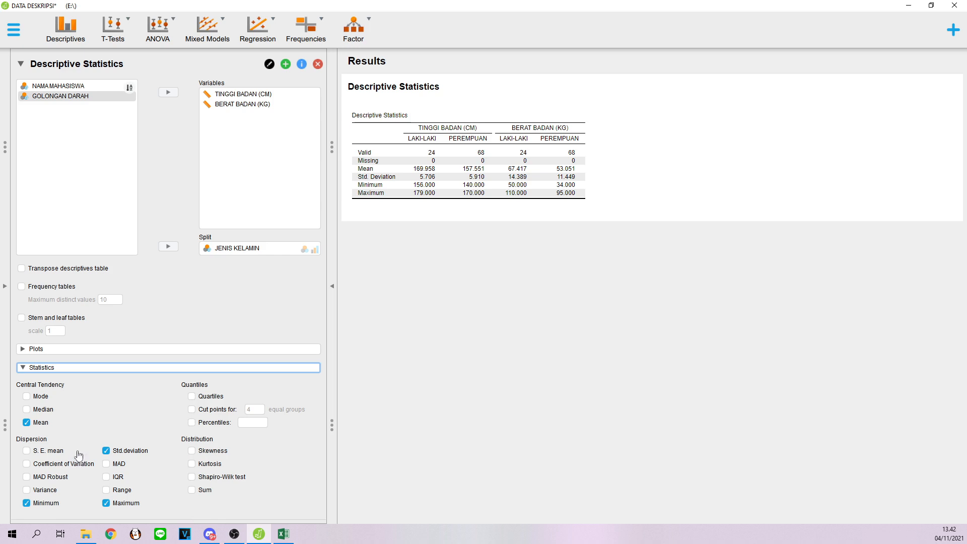
left_click(27, 397)
left_click(26, 409)
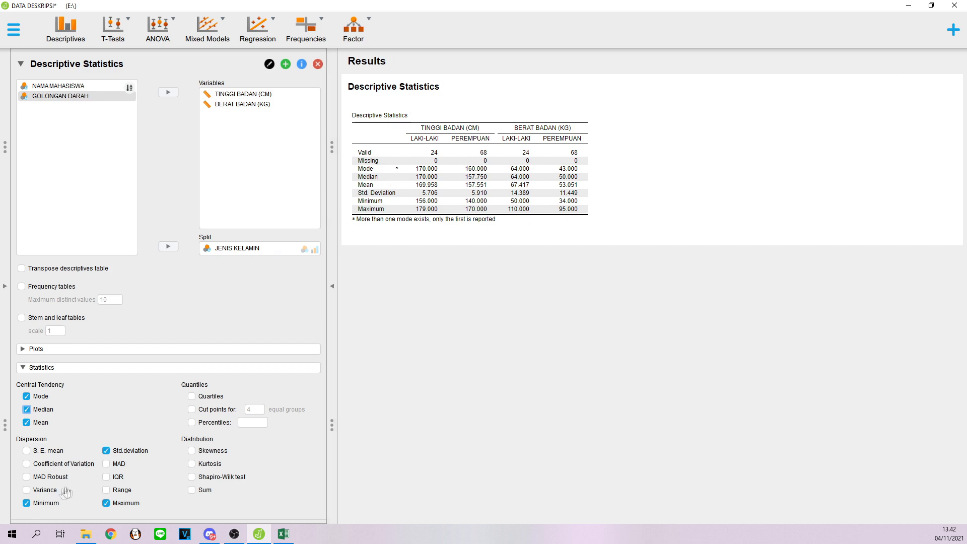
left_click(47, 490)
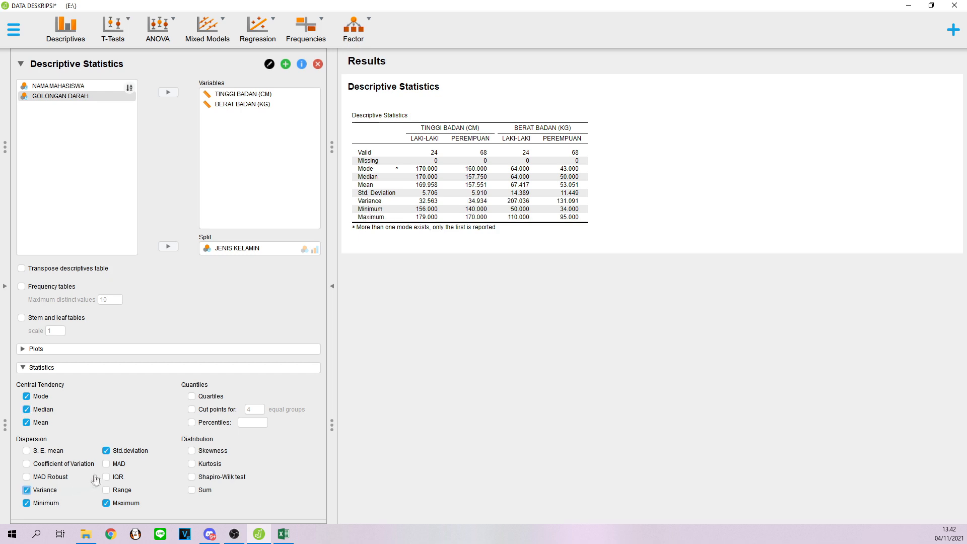
left_click(121, 491)
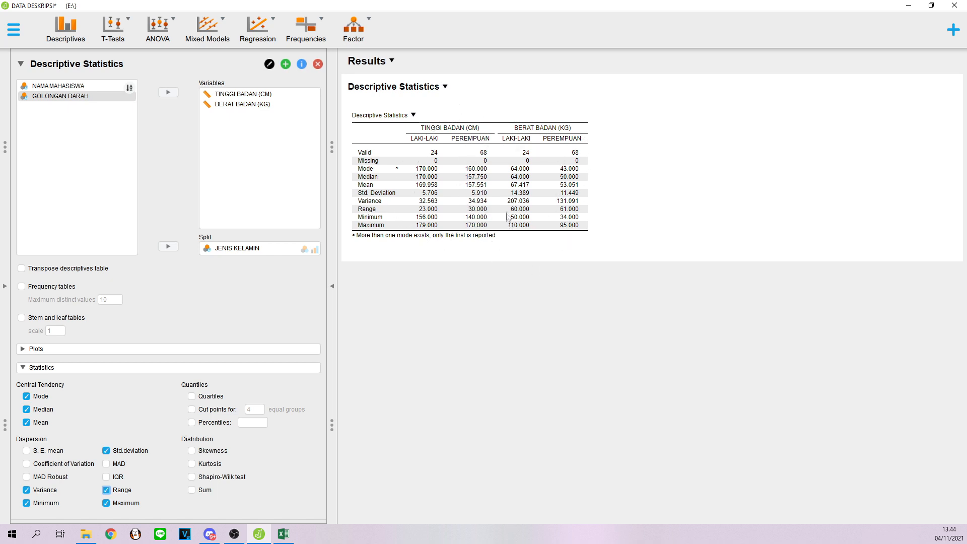
- Add a second Descriptive Statistics analysis with GOLONGAN DARAH as its variable
left_click(60, 33)
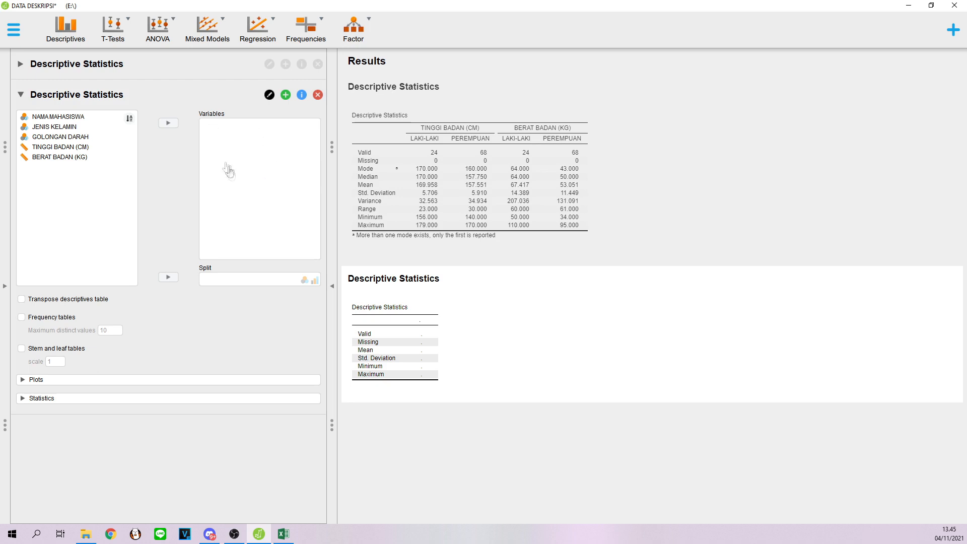
left_click(88, 138)
left_click(171, 123)
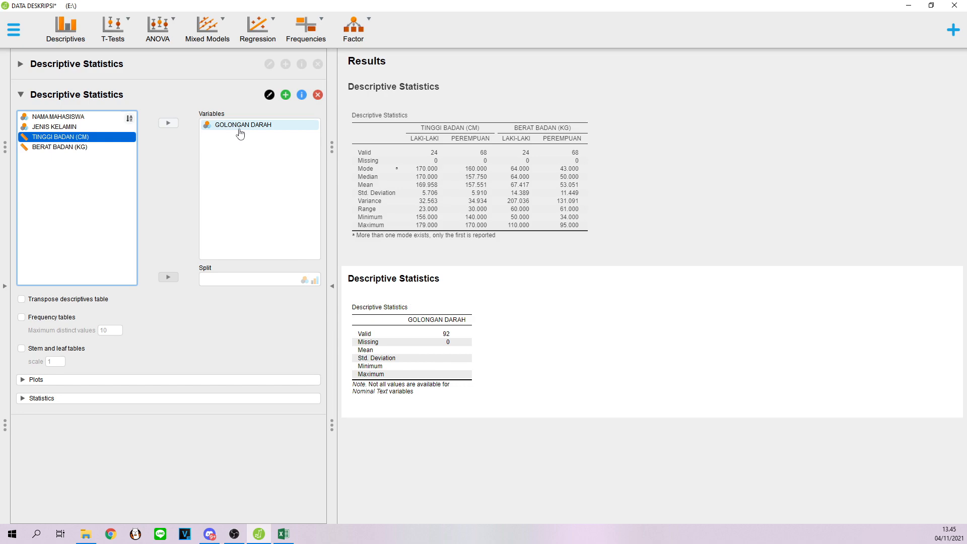
- Check the data table beside the analysis, hide it again, and enable frequency tables for GOLONGAN DARAH
left_click_drag(6, 156, 305, 159)
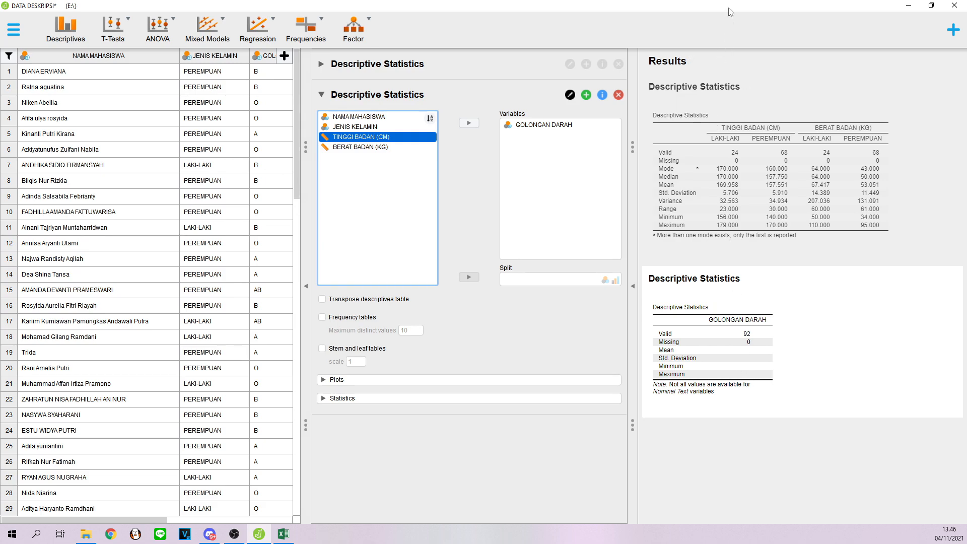
double_click(667, 11)
left_click(832, 11)
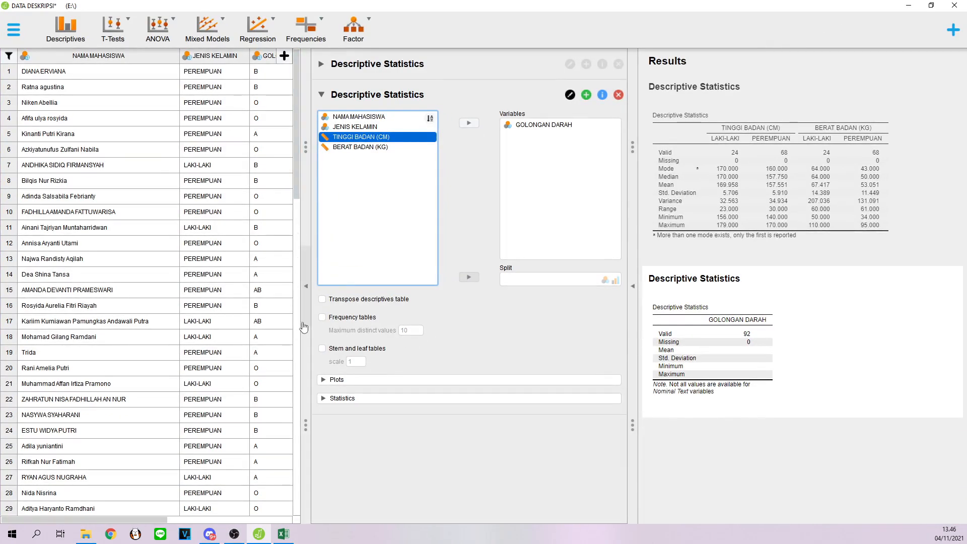
left_click(306, 287)
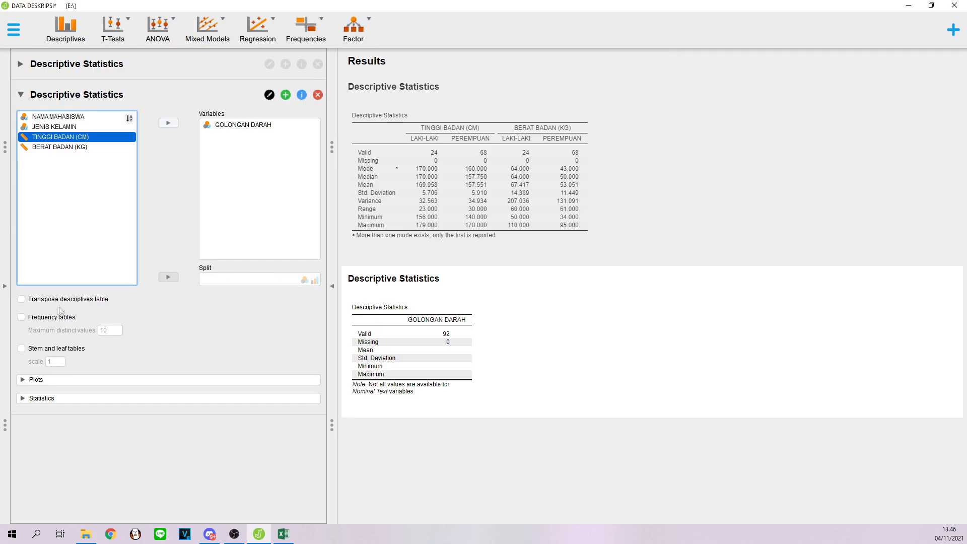
left_click(27, 319)
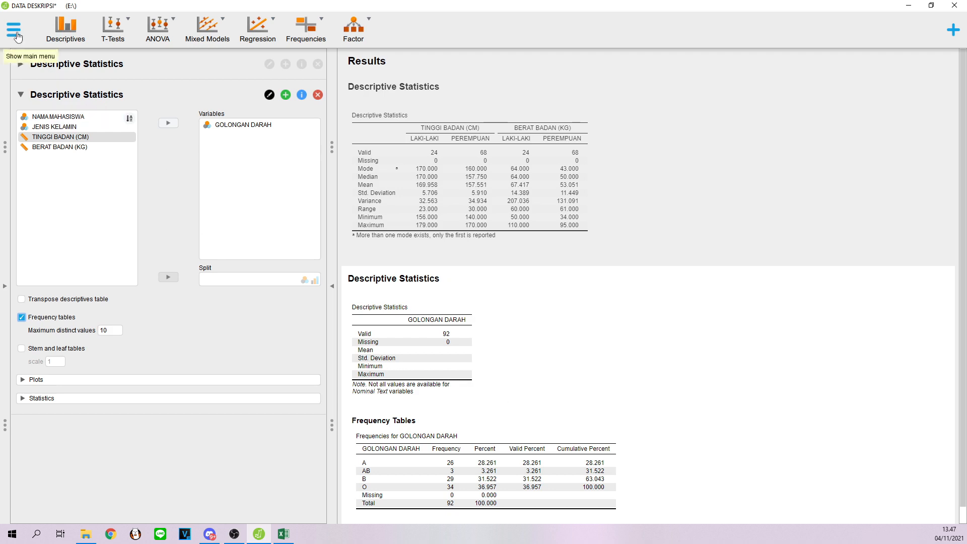
- Add a third Descriptive Statistics analysis with TINGGI BADAN (CM) and BERAT BADAN (KG) as variables, without a split
left_click(66, 31)
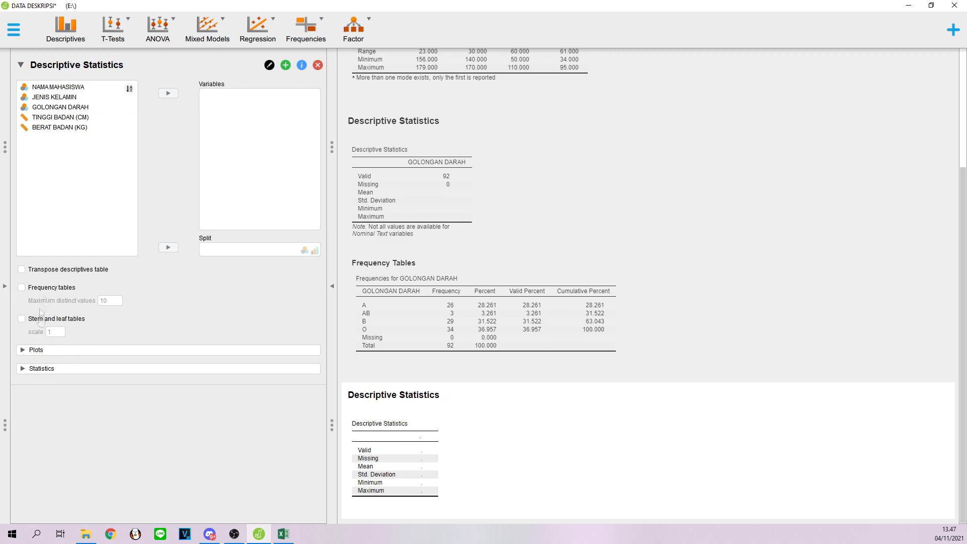
left_click(65, 117)
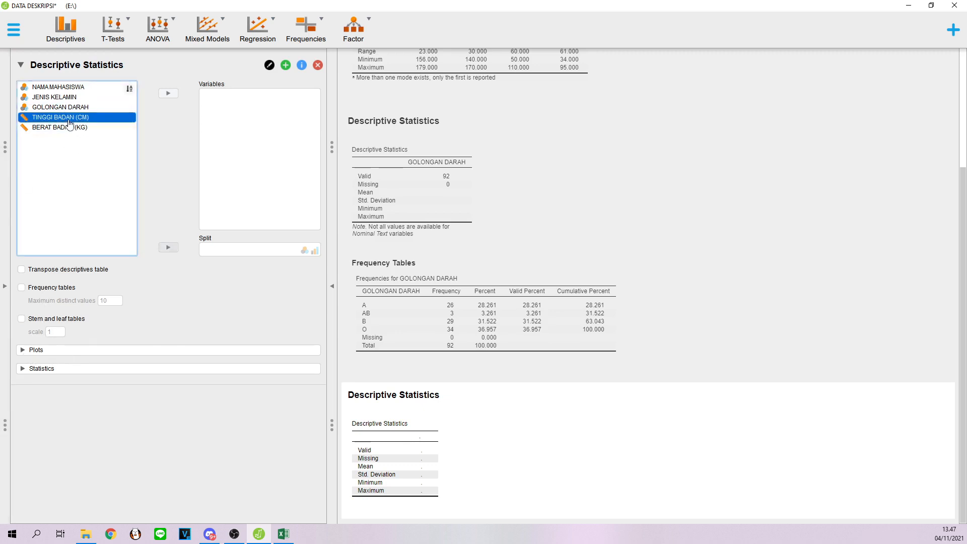
left_click(169, 155)
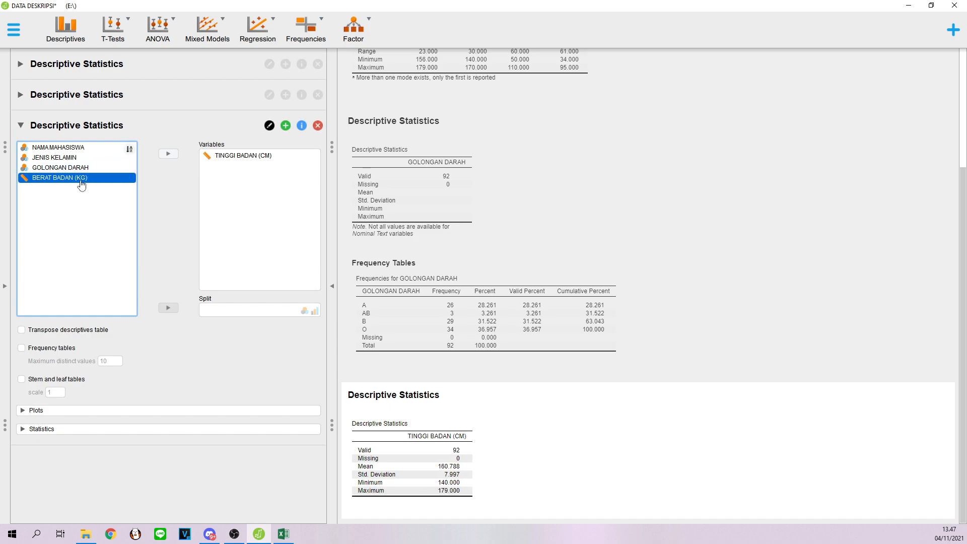
left_click(168, 154)
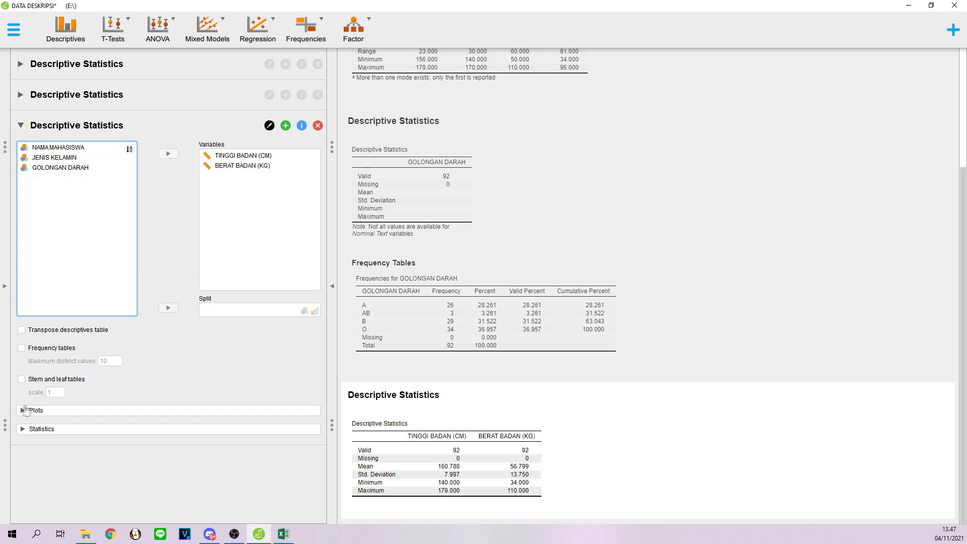
- Enable boxplots with the boxplot element for height and weight in the third analysis, and examine them in the results
left_click(28, 411)
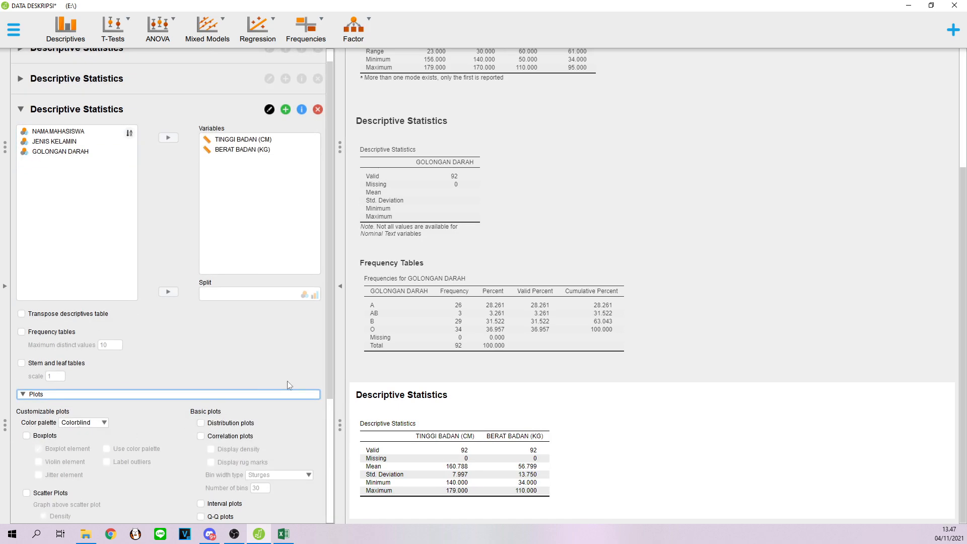
scroll(287, 381, "down", 5)
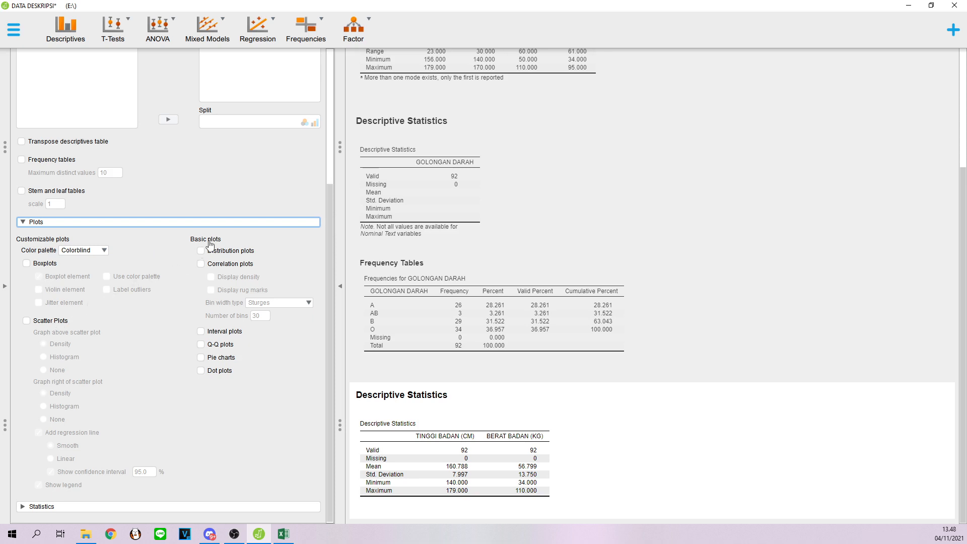
left_click(26, 263)
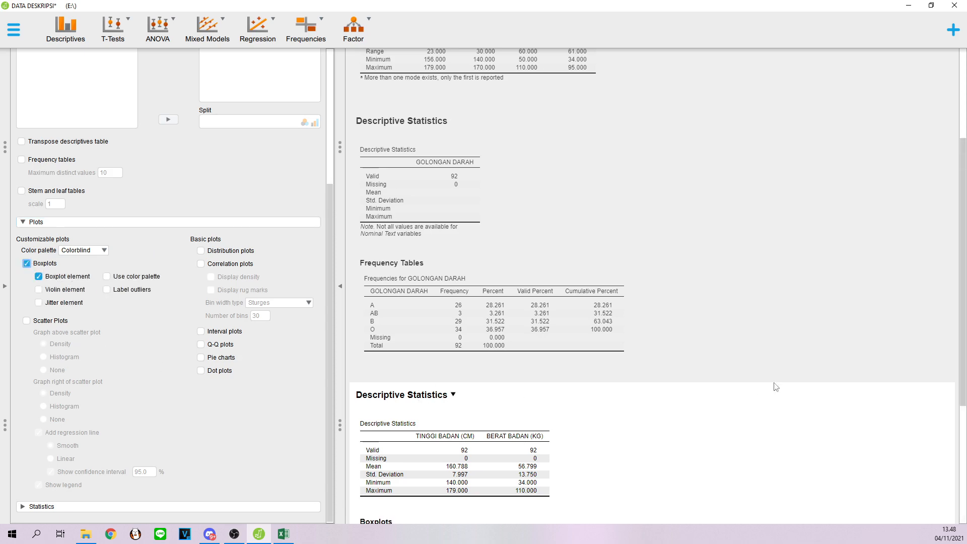
scroll(755, 380, "down", 2)
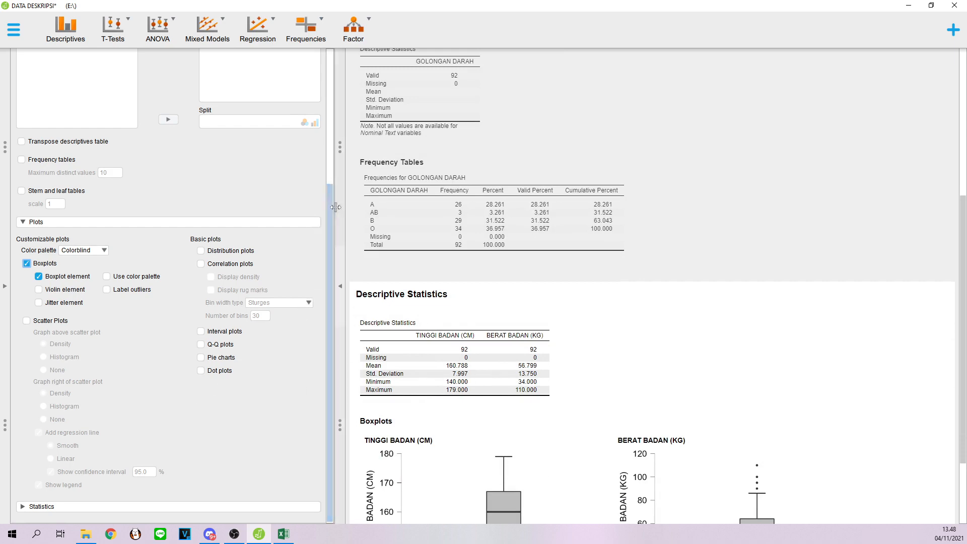
scroll(716, 346, "down", 2)
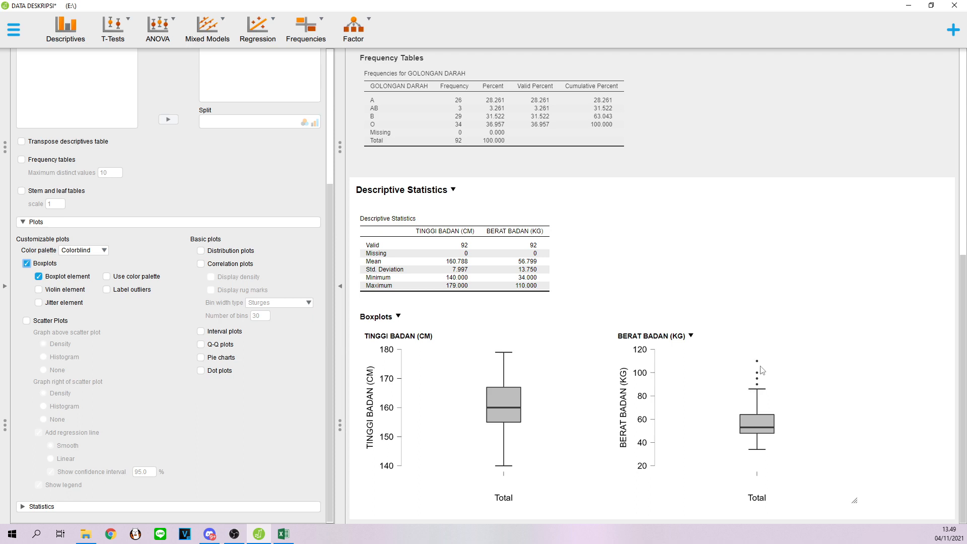
- Label the boxplot outliers and add a height–weight scatter plot with density graphs, a smooth regression line and 95% confidence interval
left_click(122, 293)
left_click(26, 320)
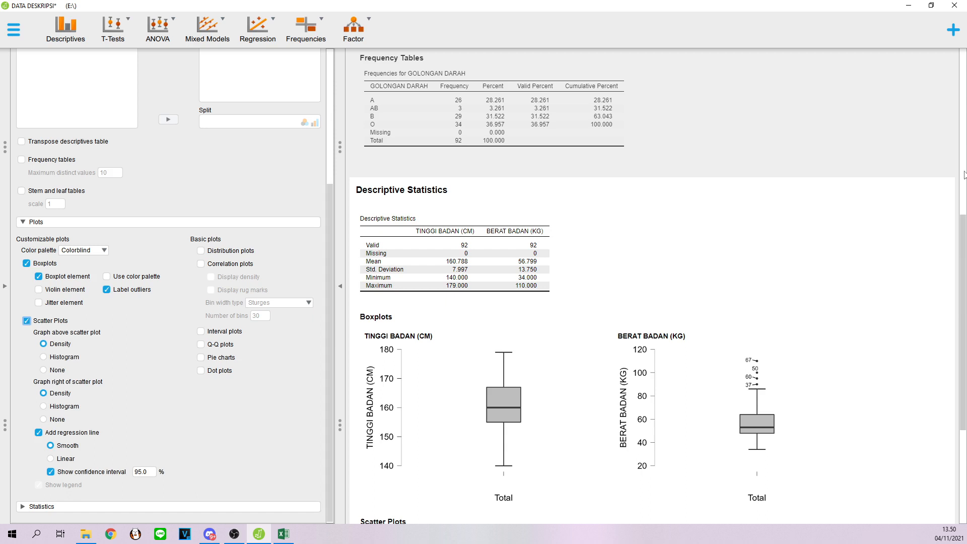
left_click_drag(964, 249, 963, 346)
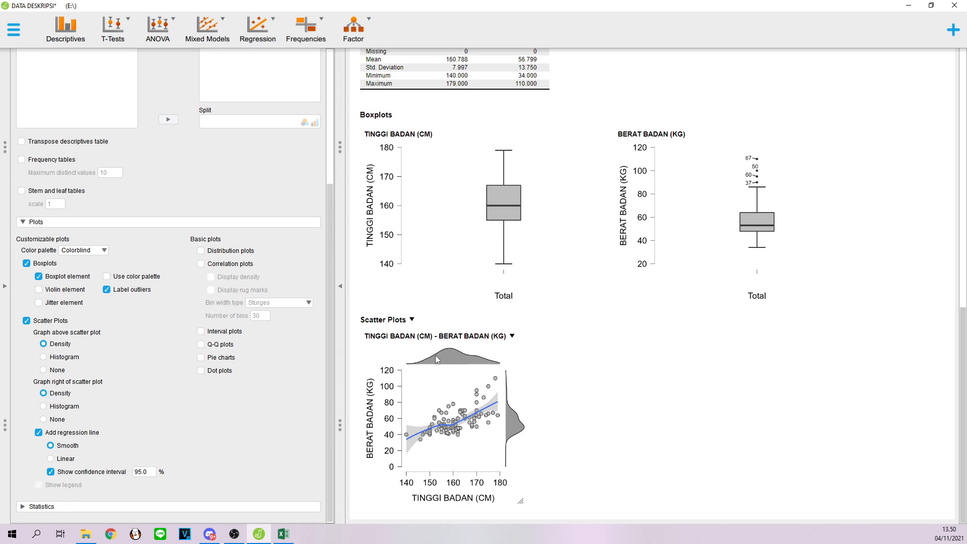
- Remove both marginal density graphs from the height–weight scatter plot and change its regression line to linear
left_click(51, 370)
left_click(47, 419)
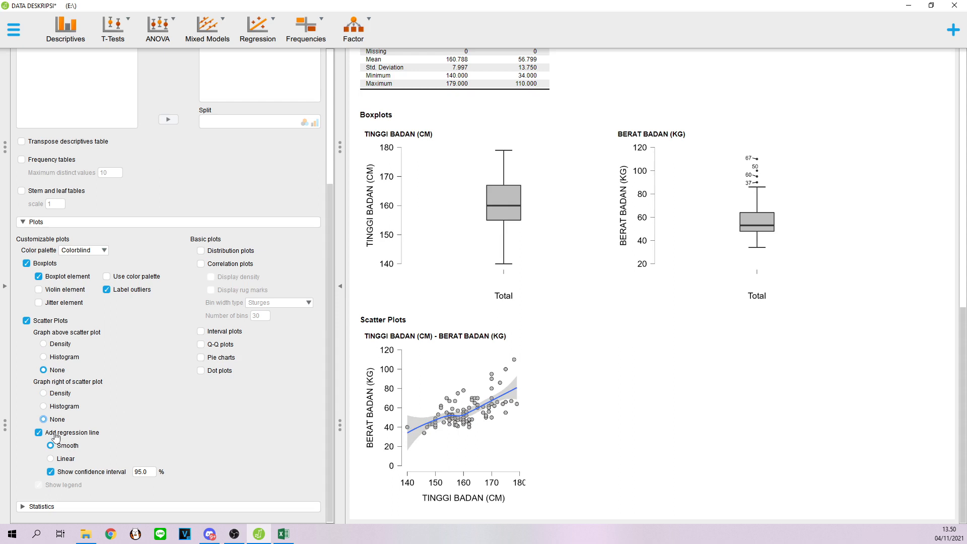
left_click(64, 459)
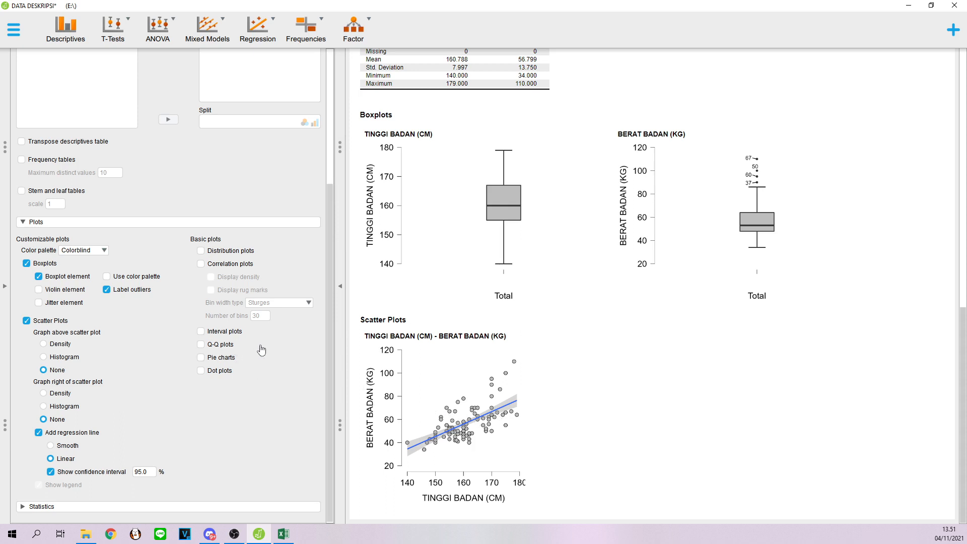
- Add distribution plots and Q-Q plots for height and weight to the third analysis, and look through the results
left_click(201, 253)
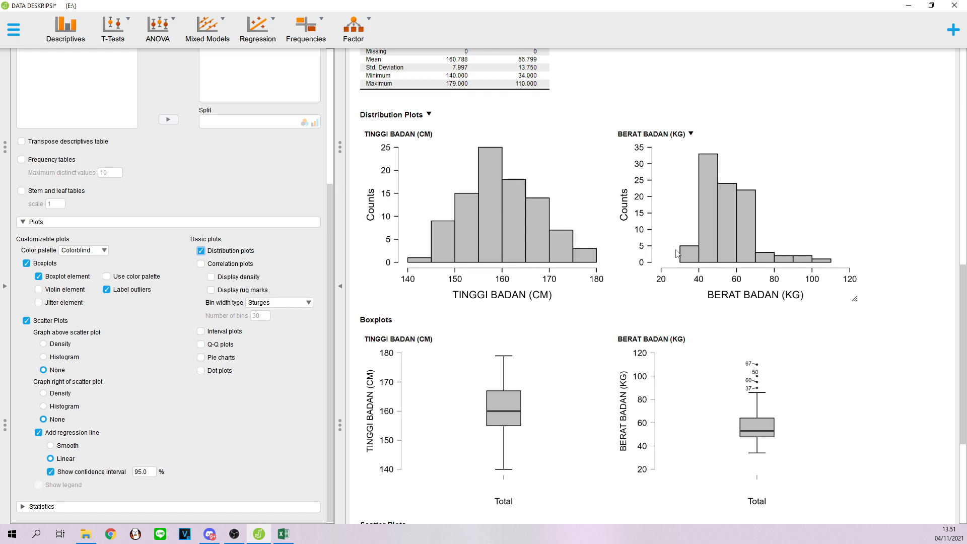
left_click(214, 347)
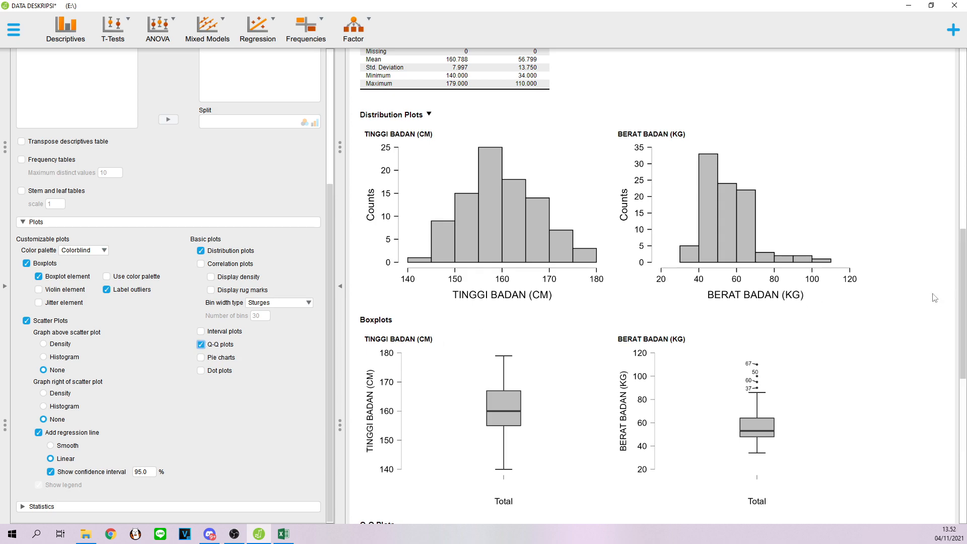
left_click_drag(963, 282, 963, 427)
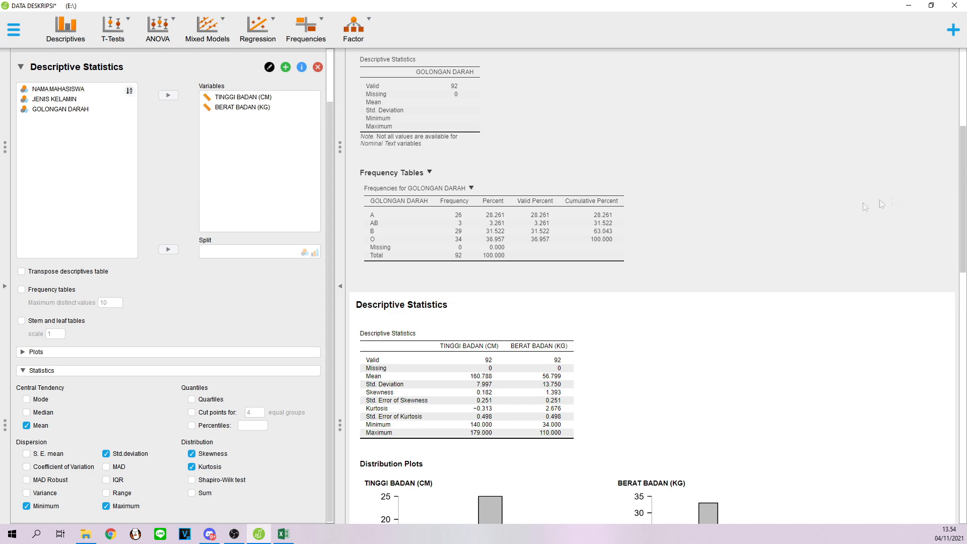
scroll(959, 184, "up", 3)
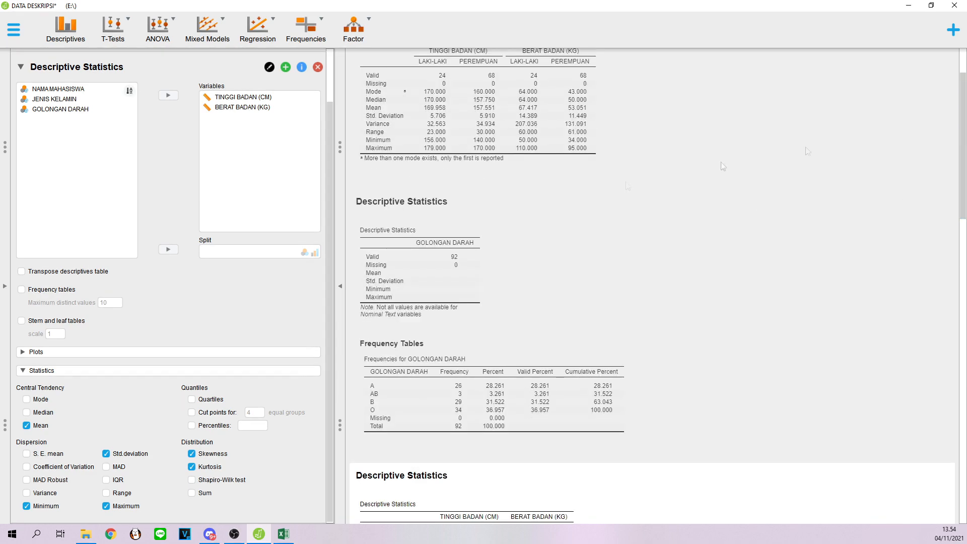